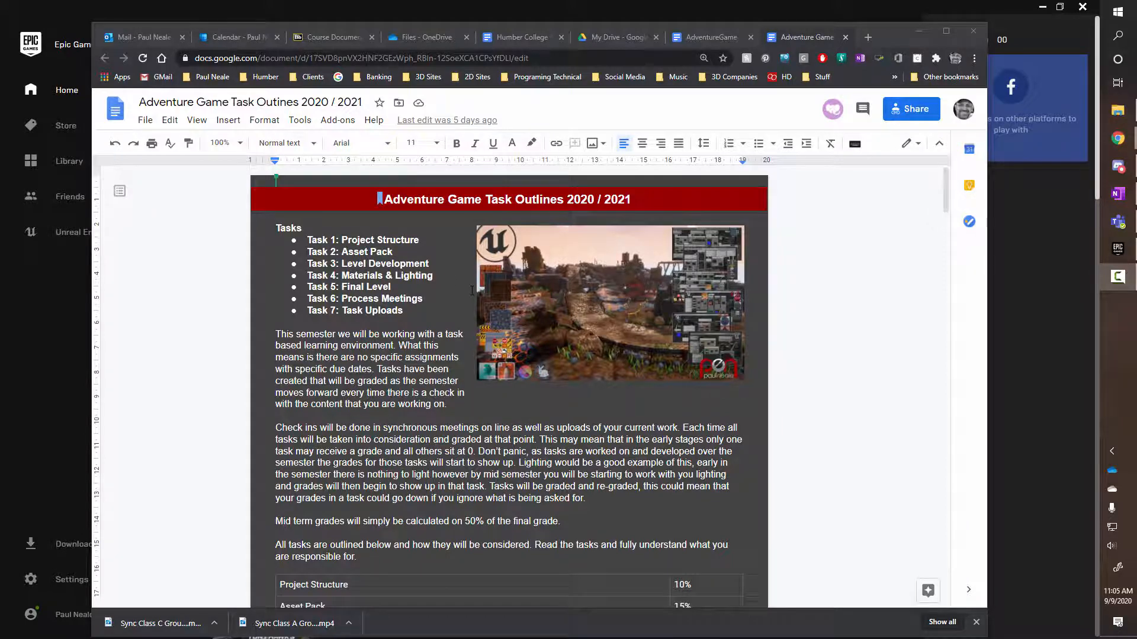
Skim the task outline document, then bring File Explorer forward at the Finals recordings folder
{"action": "scroll", "coordinate": [474, 296], "scroll_direction": "down", "scroll_amount": 1}
{"action": "scroll", "coordinate": [474, 296], "scroll_direction": "up", "scroll_amount": 1}
{"action": "left_click", "coordinate": [1117, 110]}
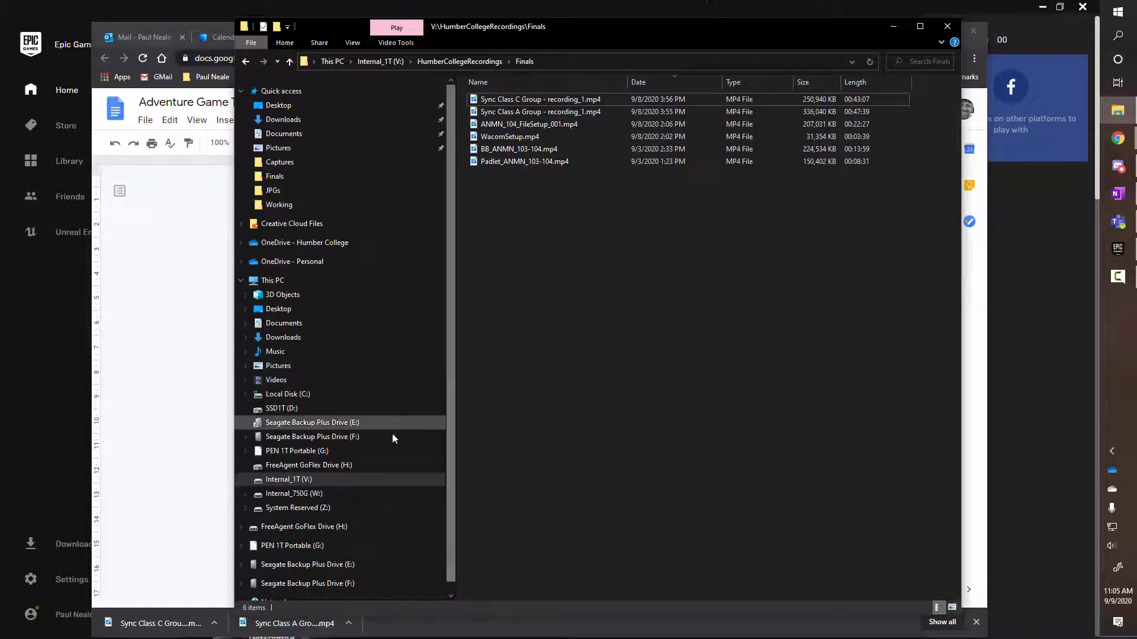
Create a new folder named ANMN 20 at the root of the Internal_1T (V:) drive
{"action": "left_click", "coordinate": [388, 61]}
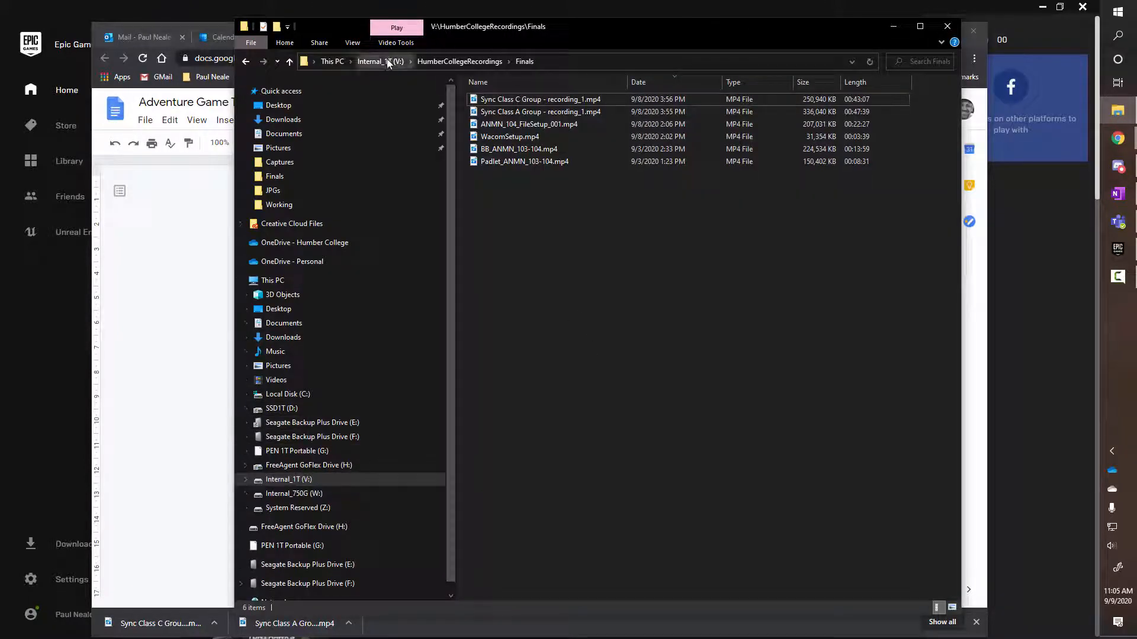
{"action": "left_click", "coordinate": [501, 248]}
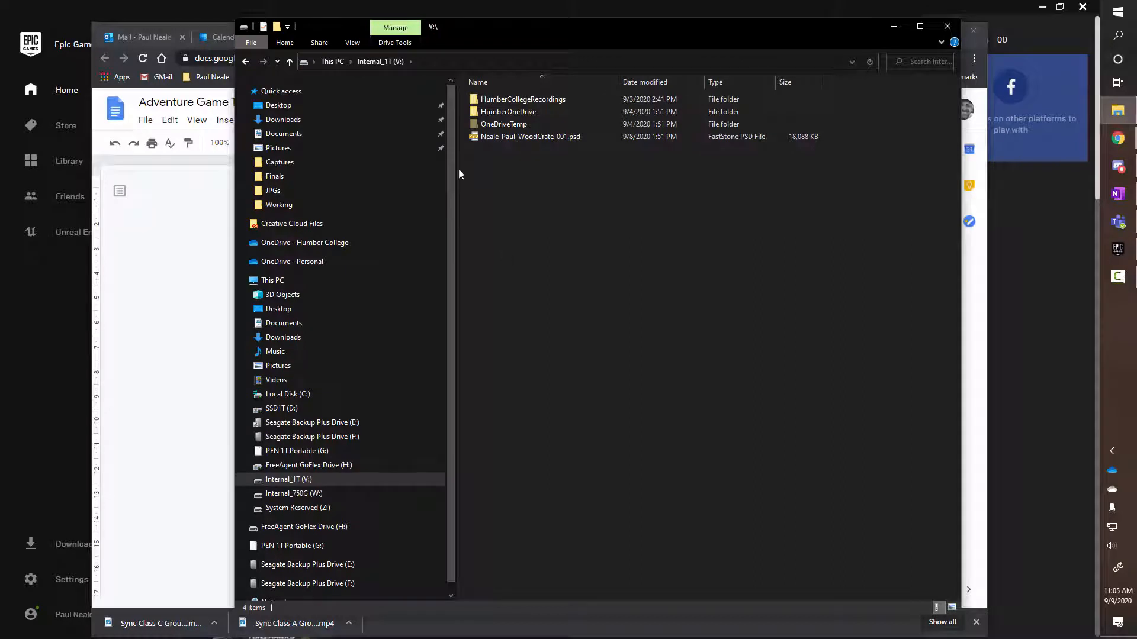
{"action": "right_click", "coordinate": [563, 286]}
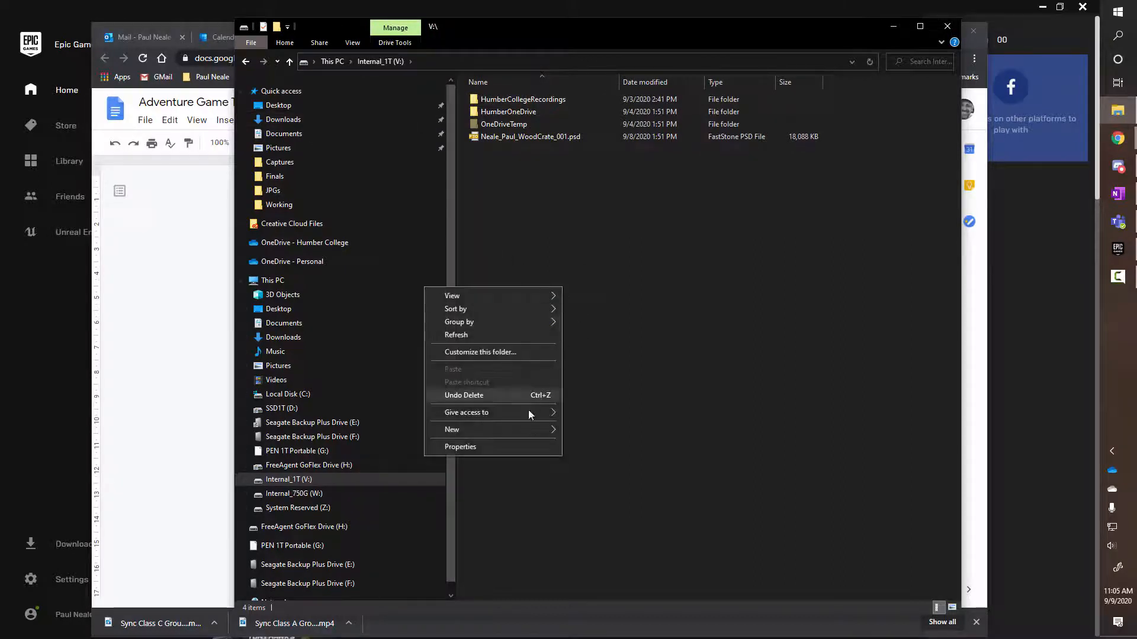
{"action": "mouse_move", "coordinate": [528, 429]}
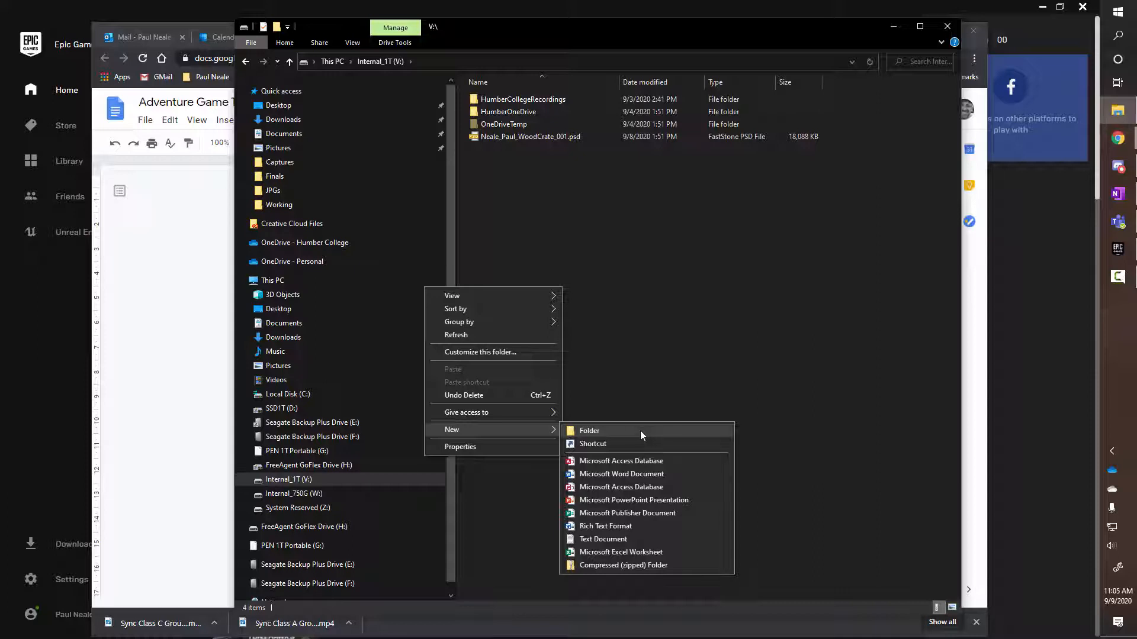
{"action": "left_click", "coordinate": [640, 431]}
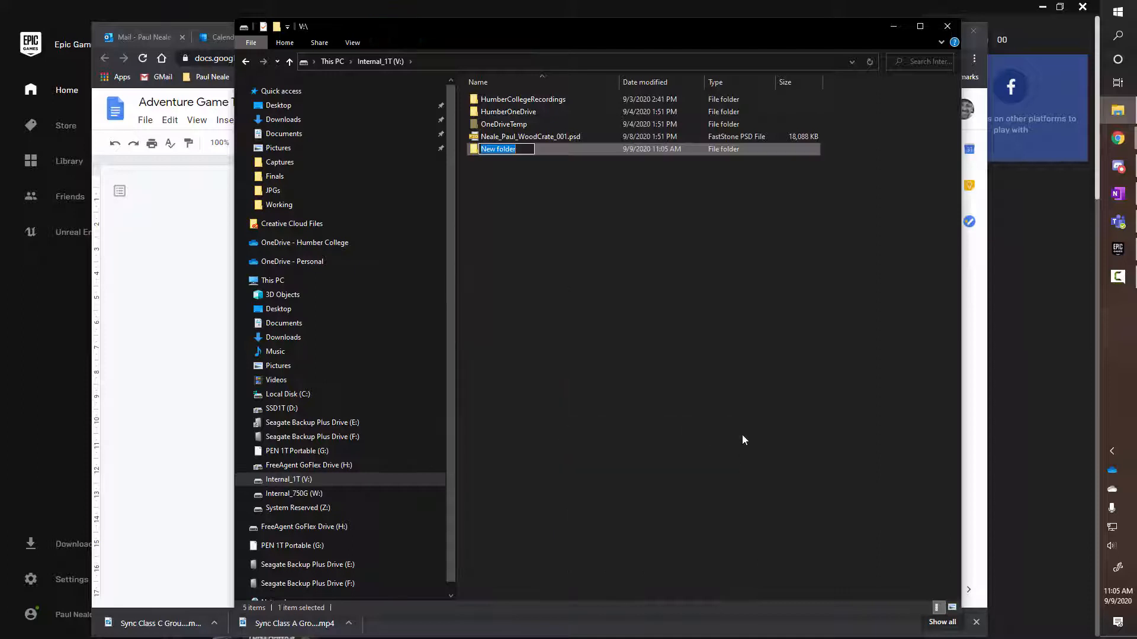
{"action": "type", "text": "AN"}
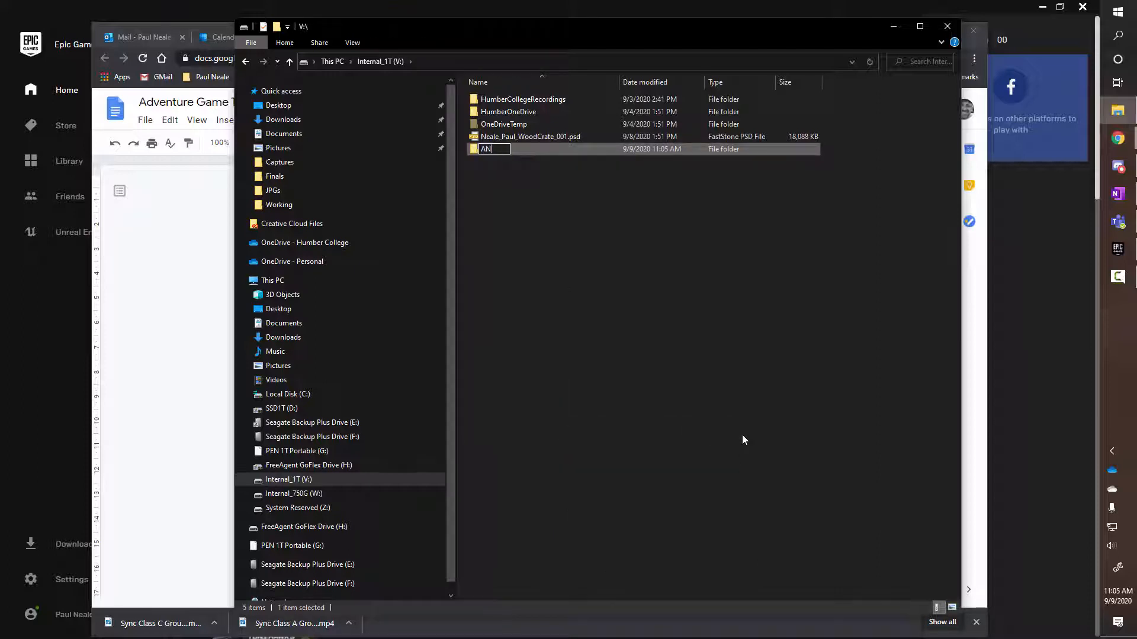
{"action": "type", "text": "MN 20"}
Move Explorer aside to check the AdventureGame document, then bring Explorer back to the front
{"action": "left_click_drag", "start_coordinate": [822, 26], "coordinate": [858, 112]}
{"action": "left_click", "coordinate": [720, 37]}
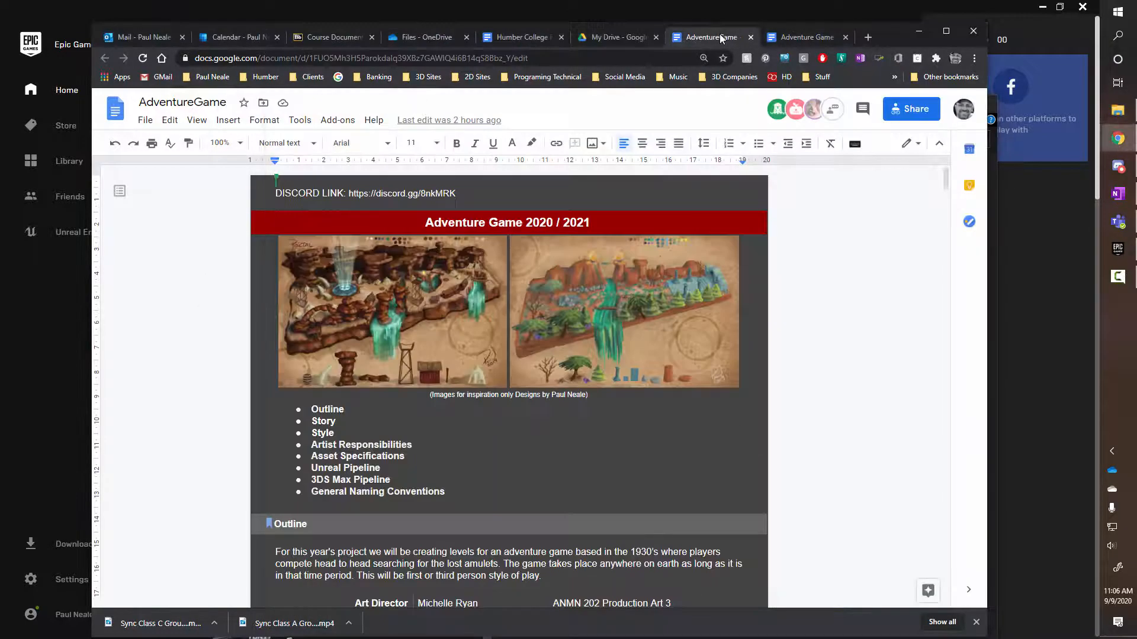
{"action": "scroll", "coordinate": [696, 391], "scroll_direction": "down", "scroll_amount": 4}
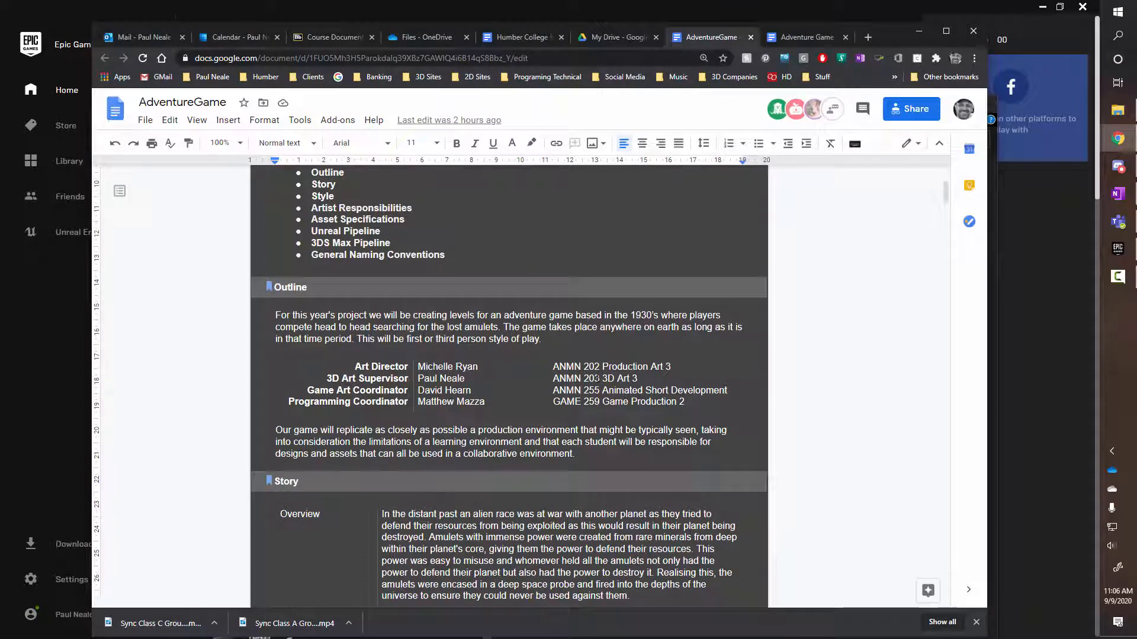
{"action": "left_click", "coordinate": [1117, 110]}
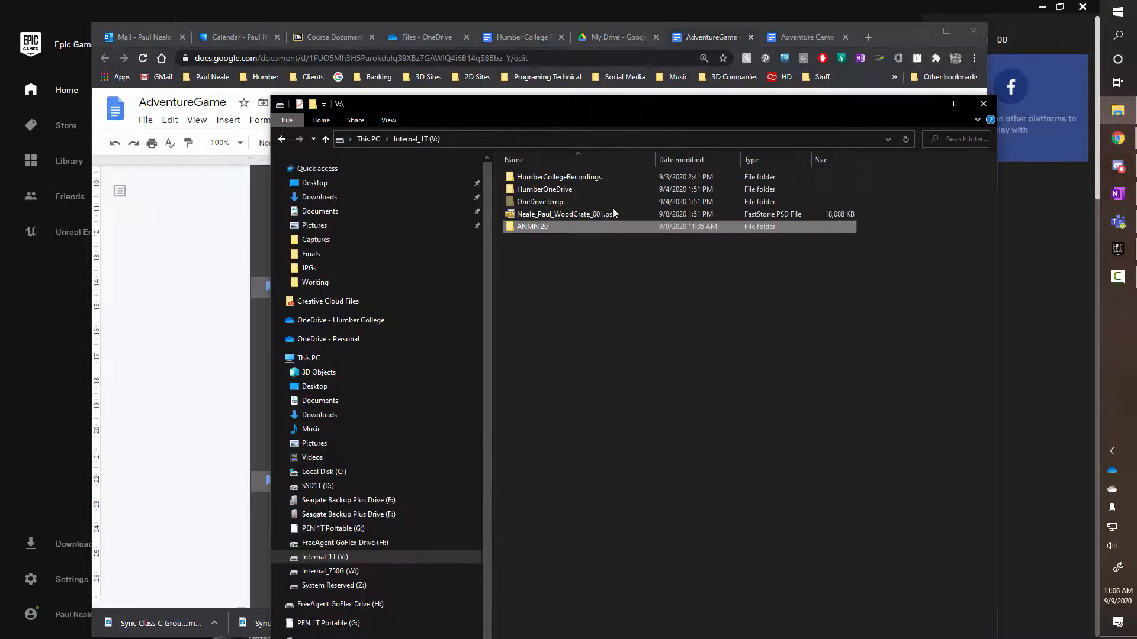
Rename ANMN 20 to ANMN 203, open the empty folder and shift the window up-left
{"action": "left_click", "coordinate": [550, 226]}
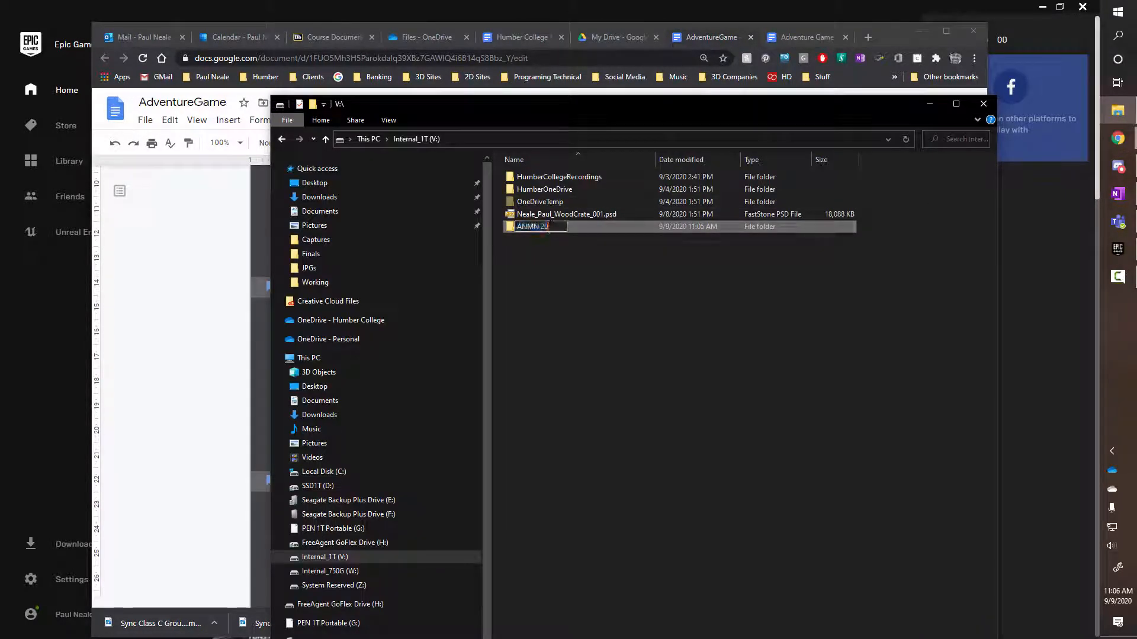
{"action": "left_click", "coordinate": [549, 226]}
{"action": "type", "text": "3"}
{"action": "key", "text": "Return"}
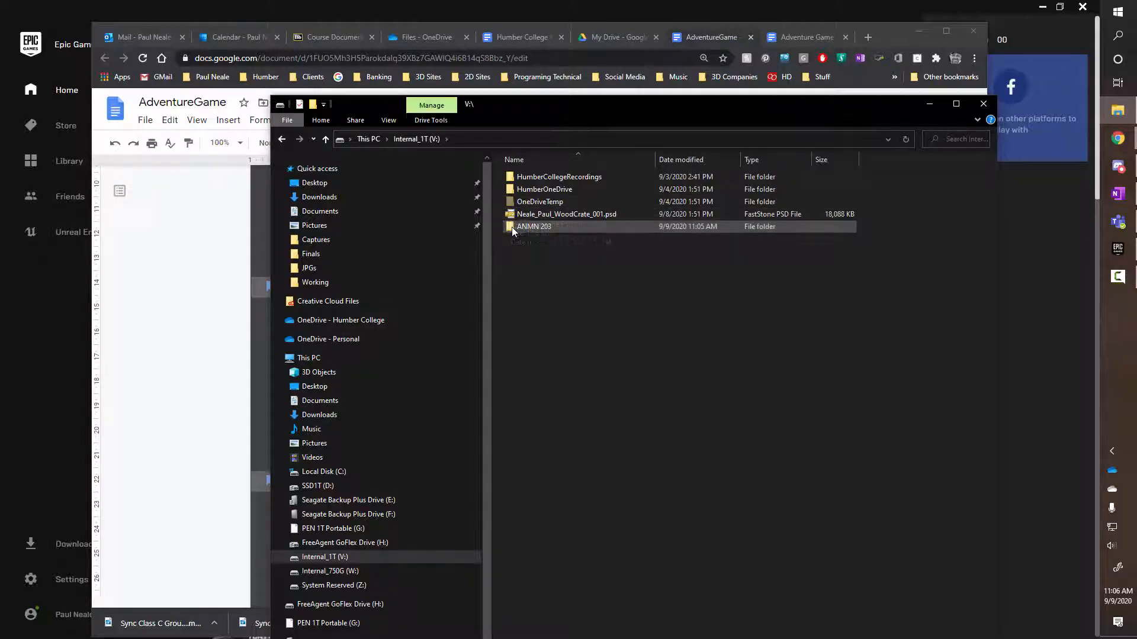
{"action": "double_click", "coordinate": [512, 226]}
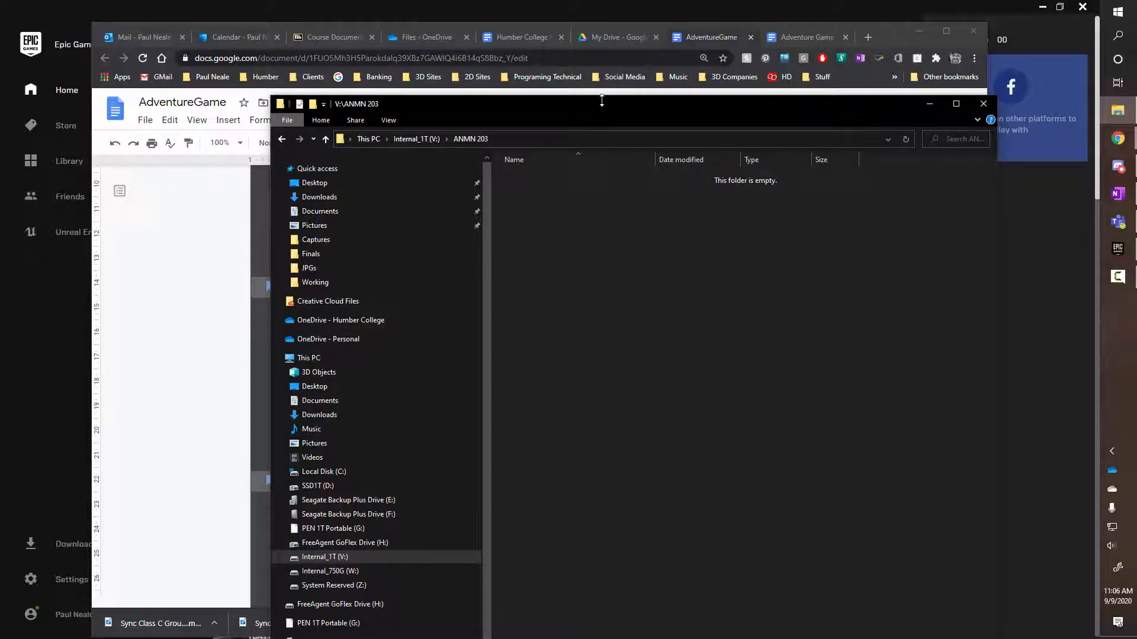
{"action": "left_click_drag", "start_coordinate": [603, 106], "coordinate": [493, 48]}
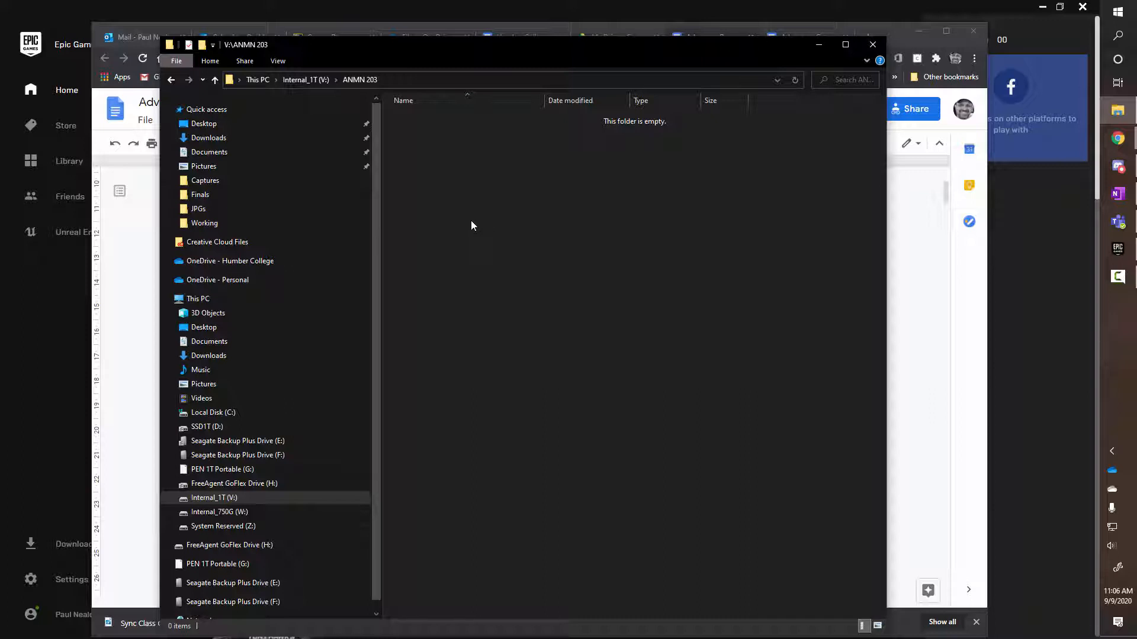
Create a Working Assets folder inside ANMN 203
{"action": "right_click", "coordinate": [471, 222]}
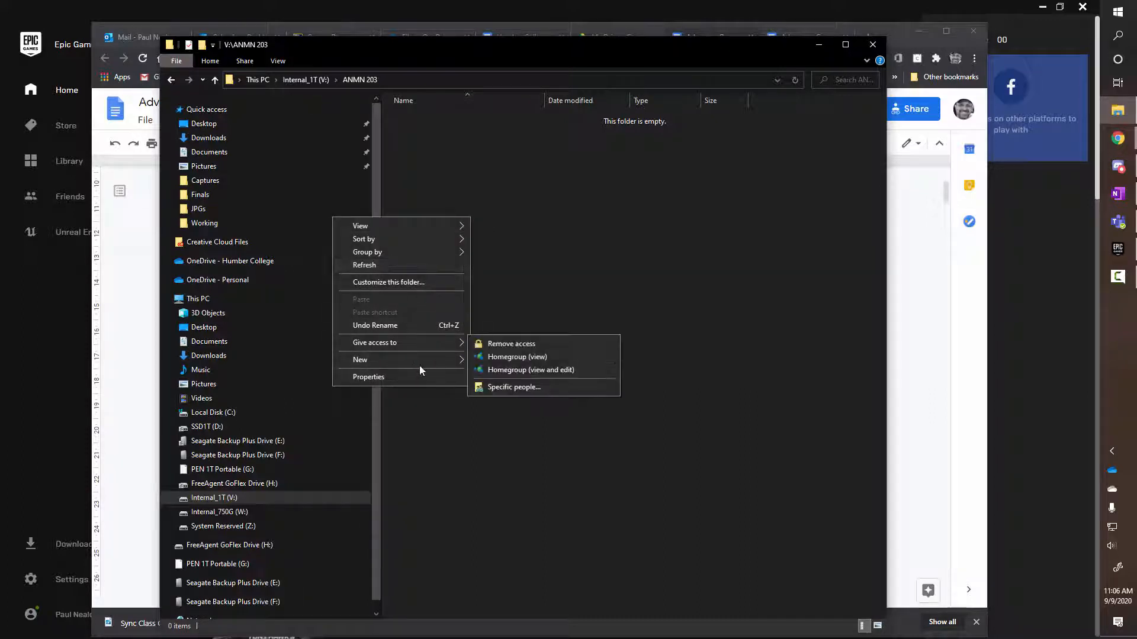
{"action": "mouse_move", "coordinate": [438, 360]}
{"action": "left_click", "coordinate": [501, 360]}
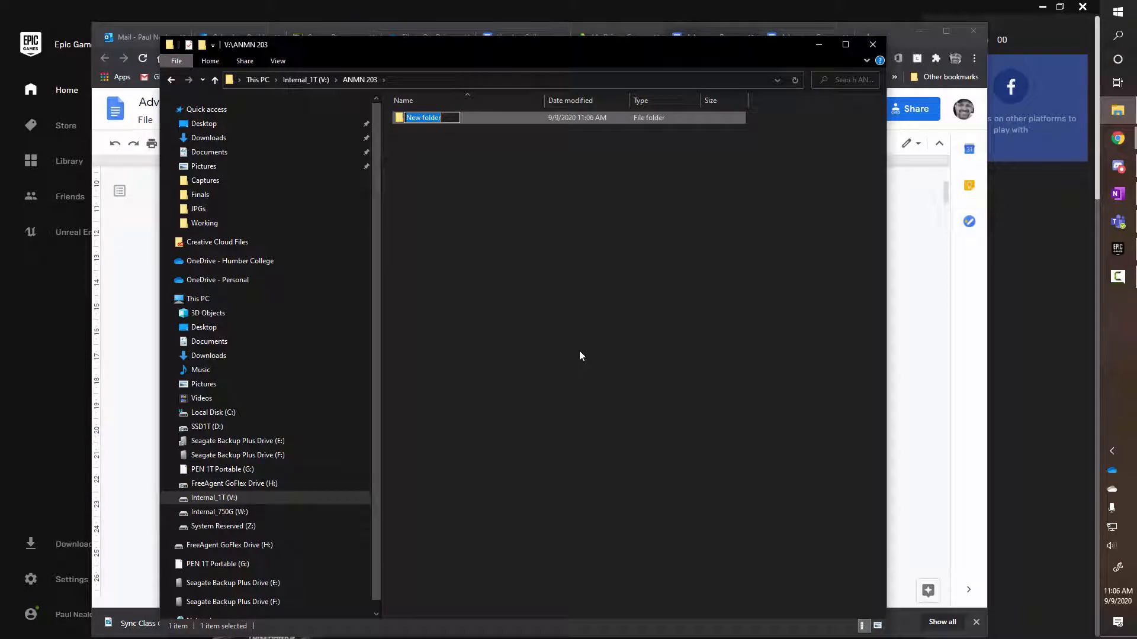
{"action": "type", "text": "Working"}
{"action": "key", "text": "BackSpace"}
{"action": "type", "text": "Assets"}
{"action": "key", "text": "Return"}
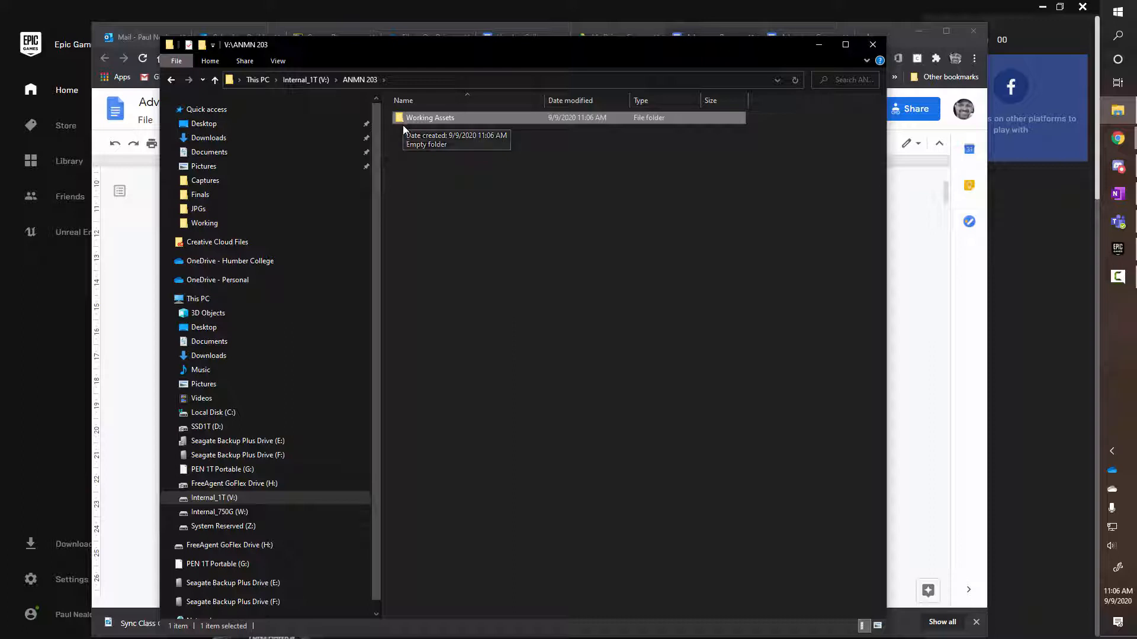
Add a second folder named AdventureGame, open it and select its full path in the address bar
{"action": "right_click", "coordinate": [438, 202]}
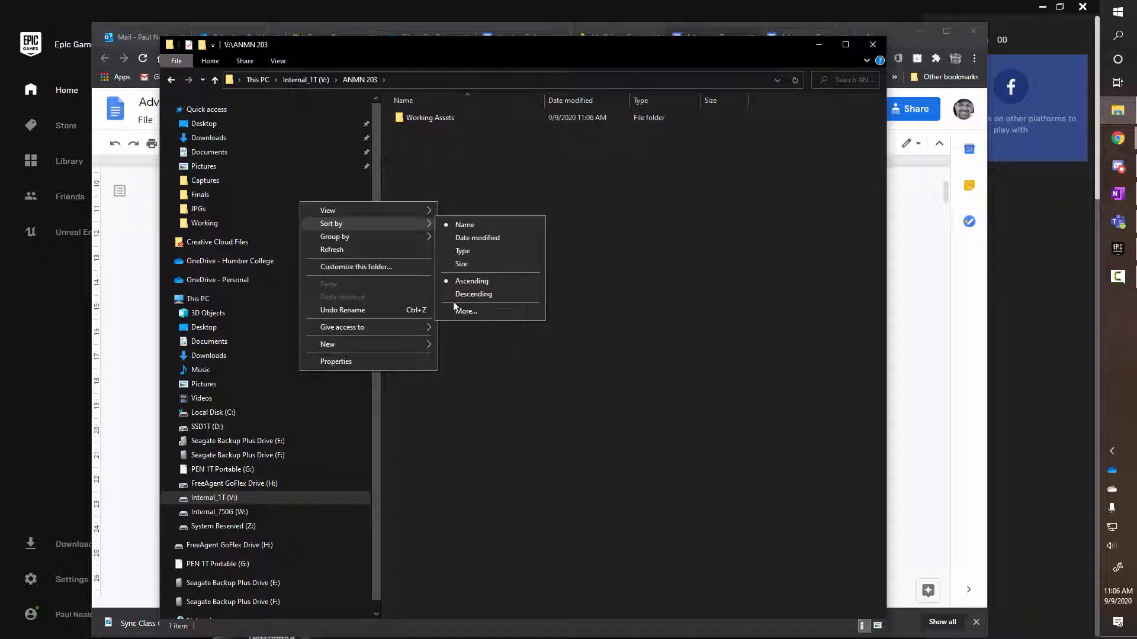
{"action": "mouse_move", "coordinate": [403, 345]}
{"action": "left_click", "coordinate": [486, 348]}
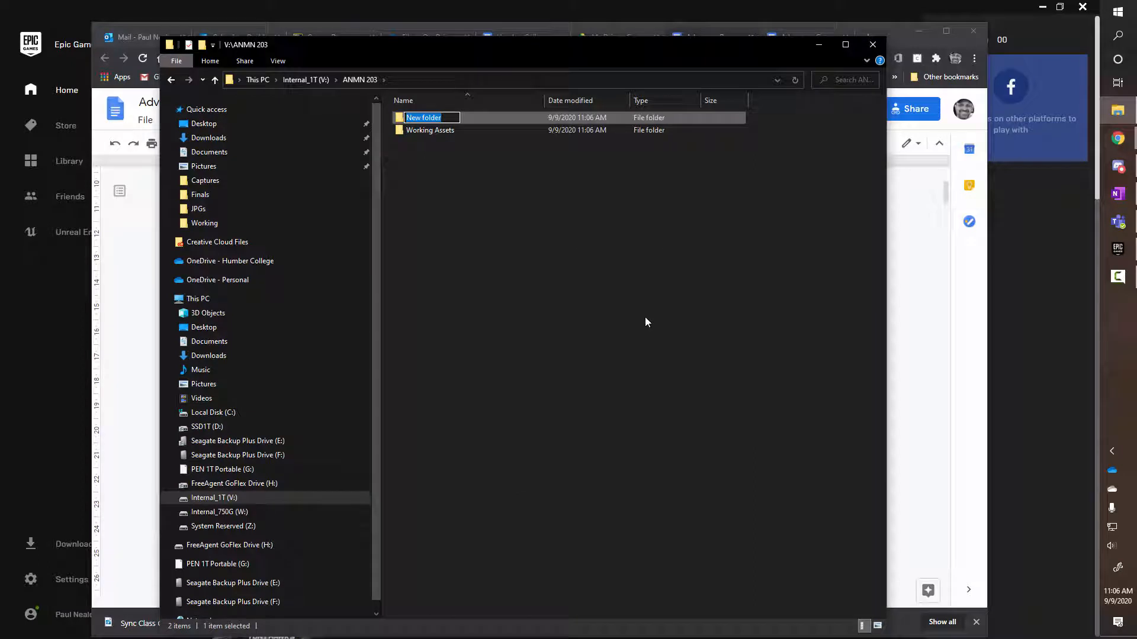
{"action": "type", "text": "Adventure"}
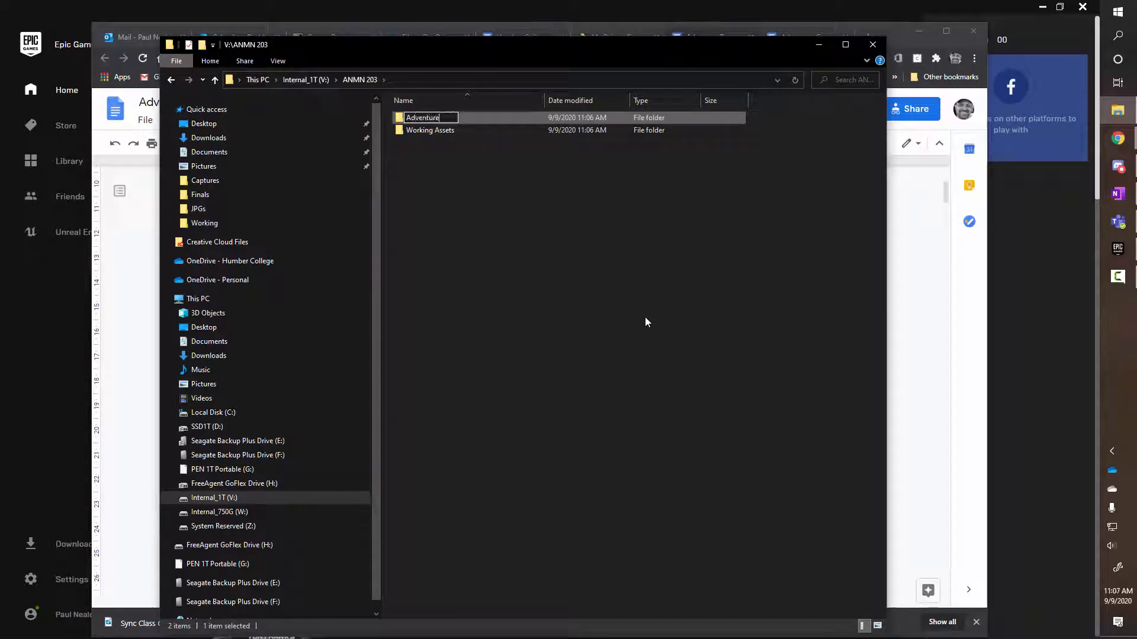
{"action": "type", "text": "Game"}
{"action": "key", "text": "Return"}
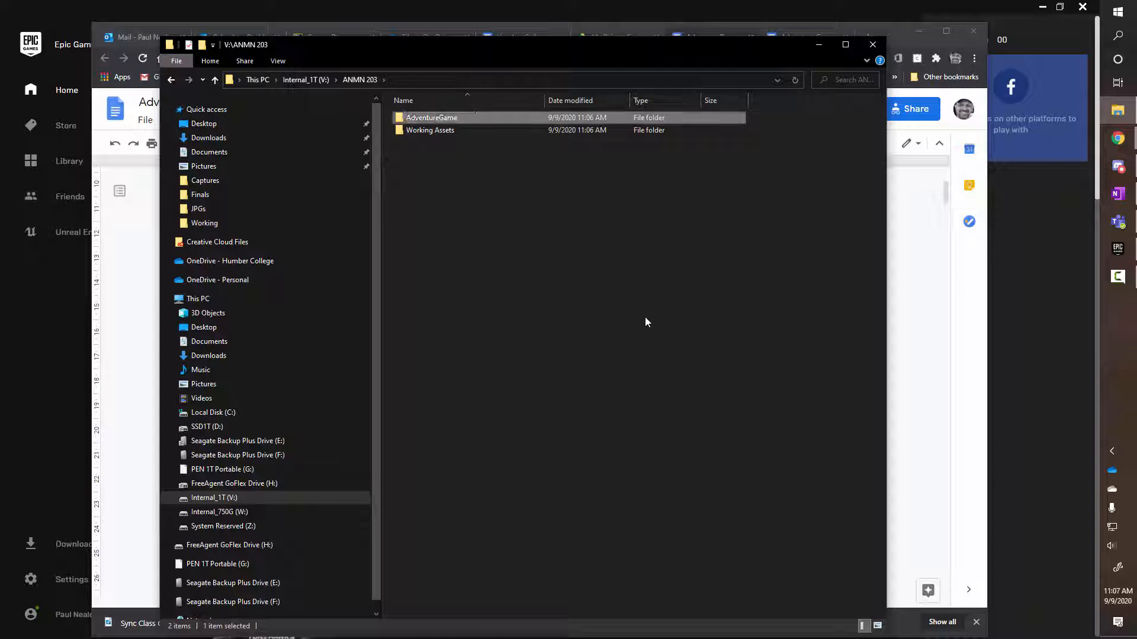
{"action": "double_click", "coordinate": [400, 117]}
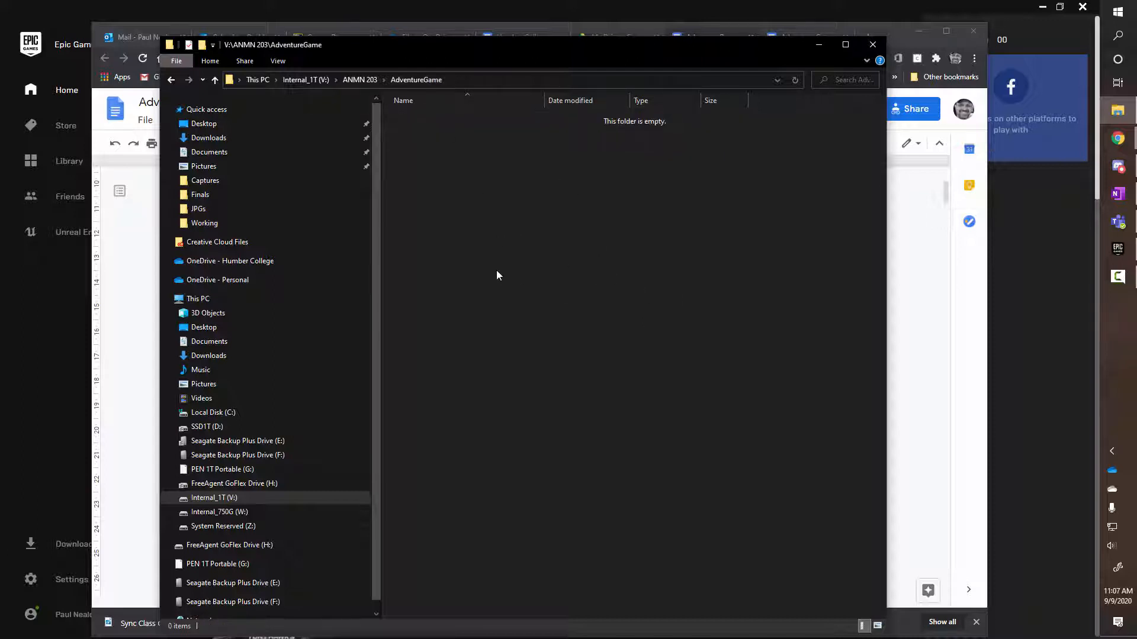
{"action": "left_click", "coordinate": [460, 80]}
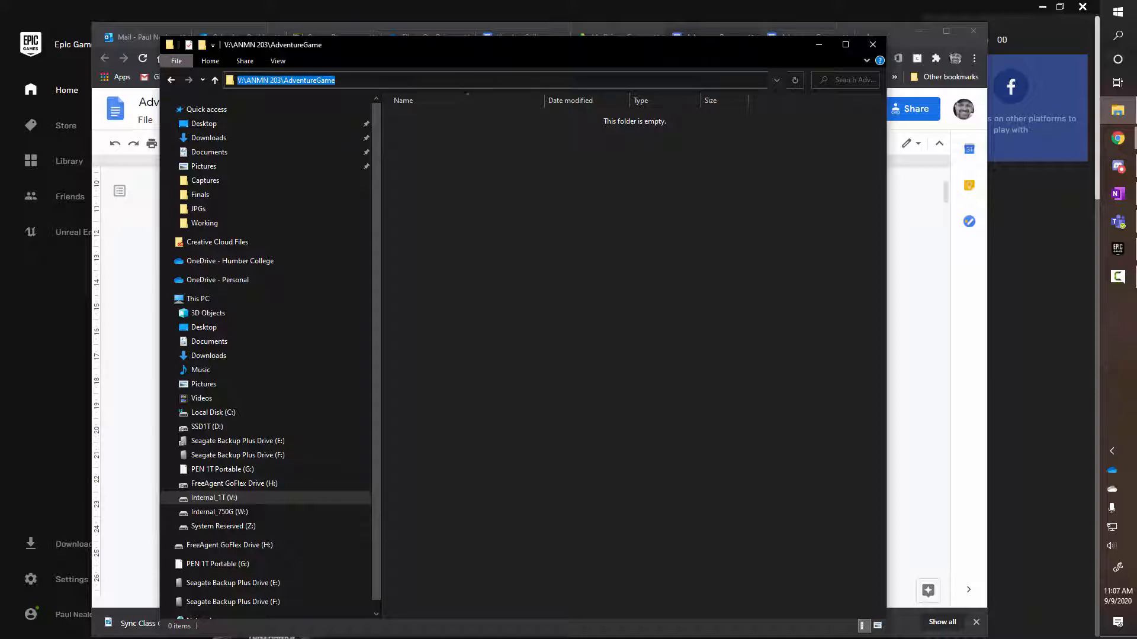
{"action": "left_click", "coordinate": [68, 11]}
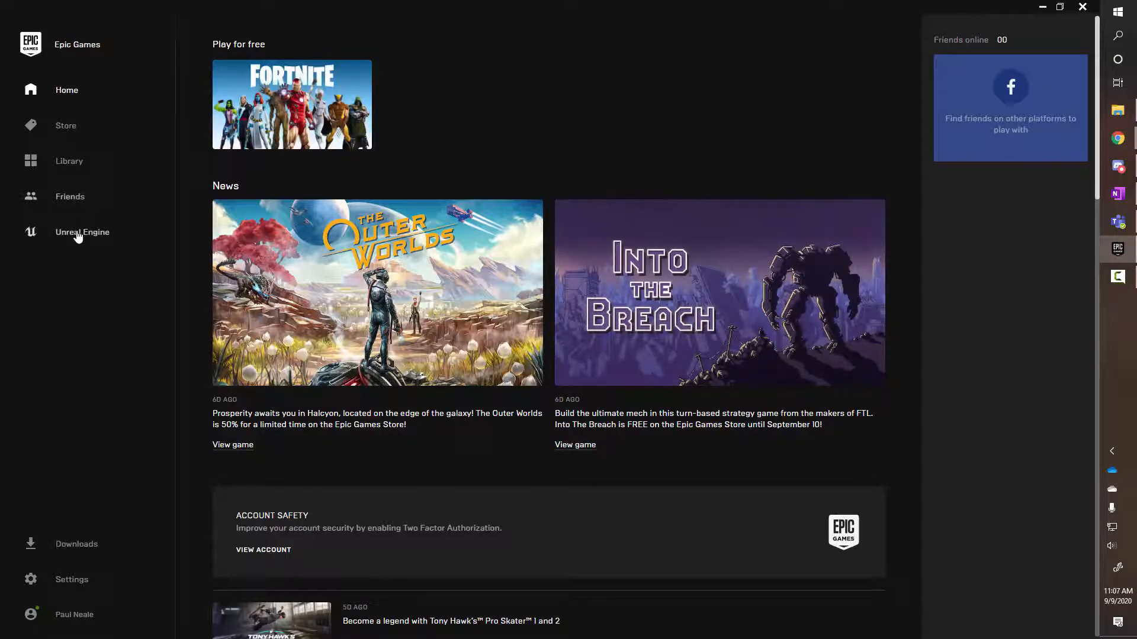
Launch Unreal Engine 4.25.3 from the launcher's Library, dismissing a chat notification on the way
{"action": "left_click", "coordinate": [79, 233]}
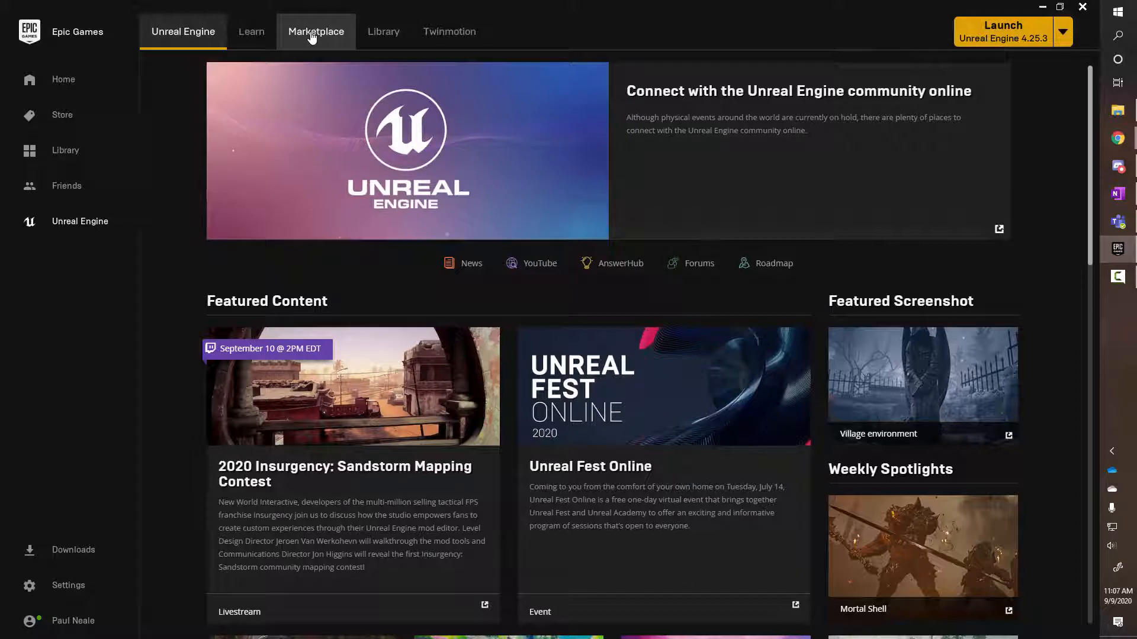
{"action": "left_click", "coordinate": [383, 33]}
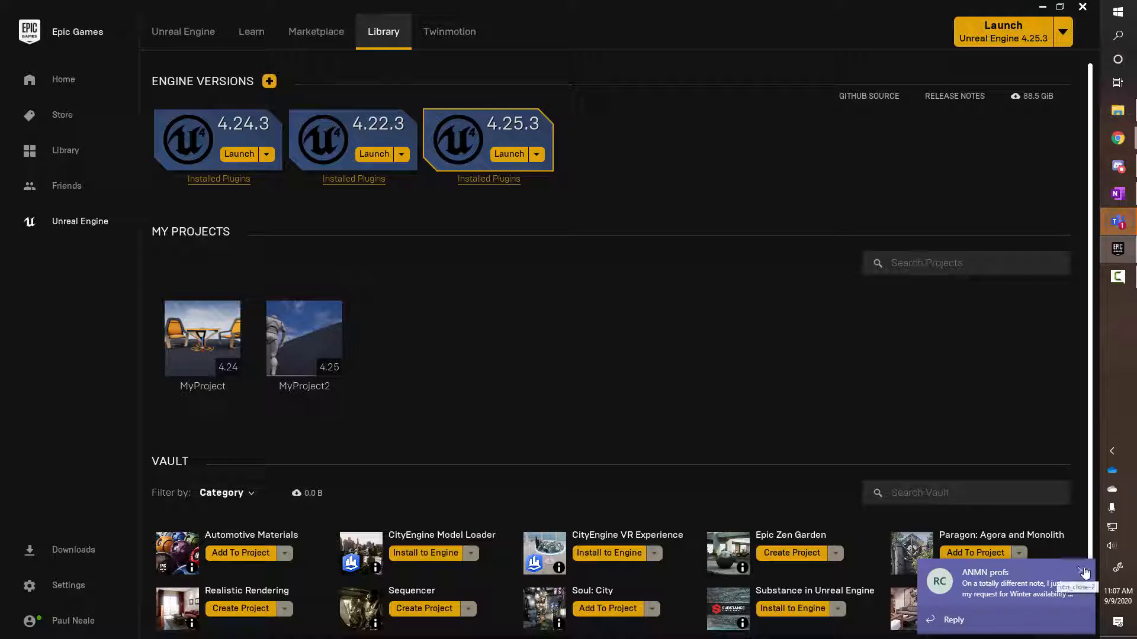
{"action": "left_click", "coordinate": [1081, 571]}
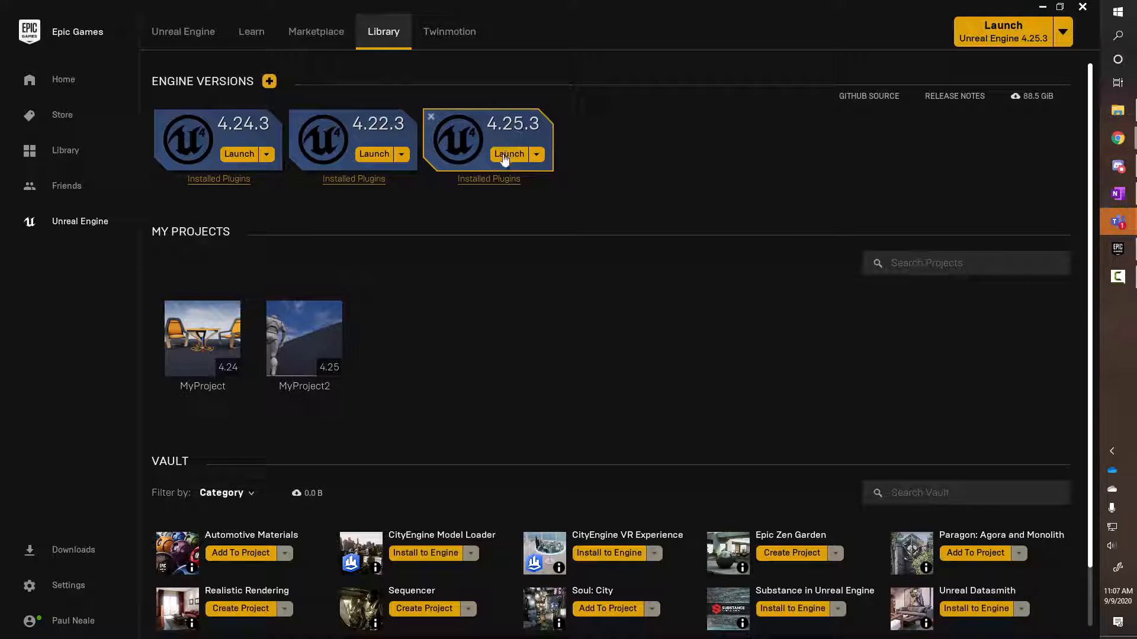
{"action": "left_click", "coordinate": [536, 155]}
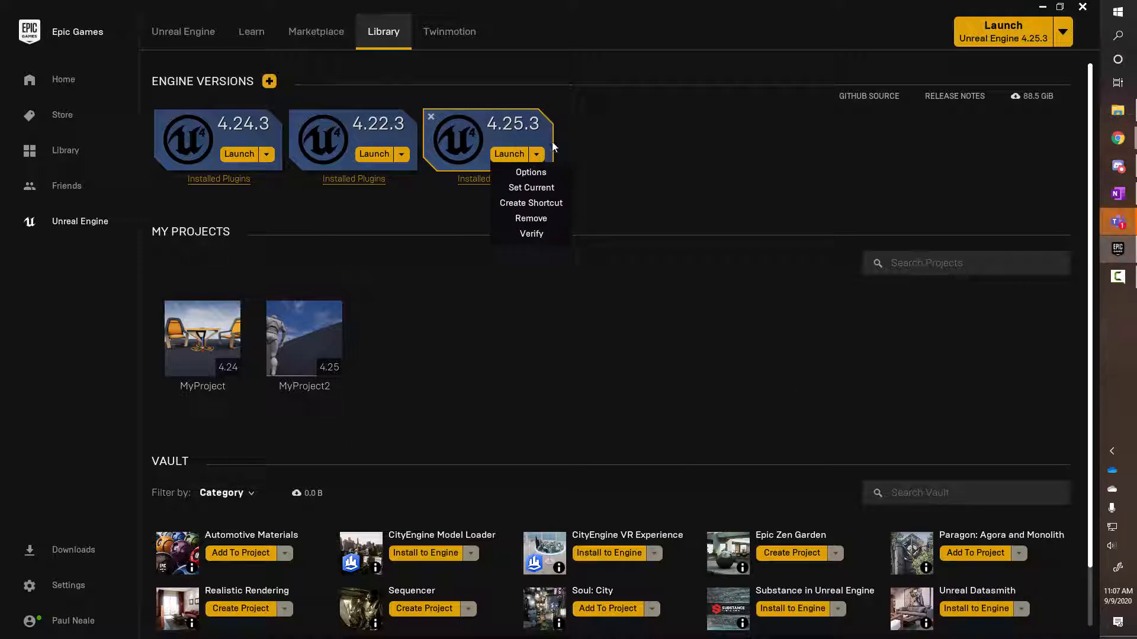
{"action": "left_click", "coordinate": [422, 196]}
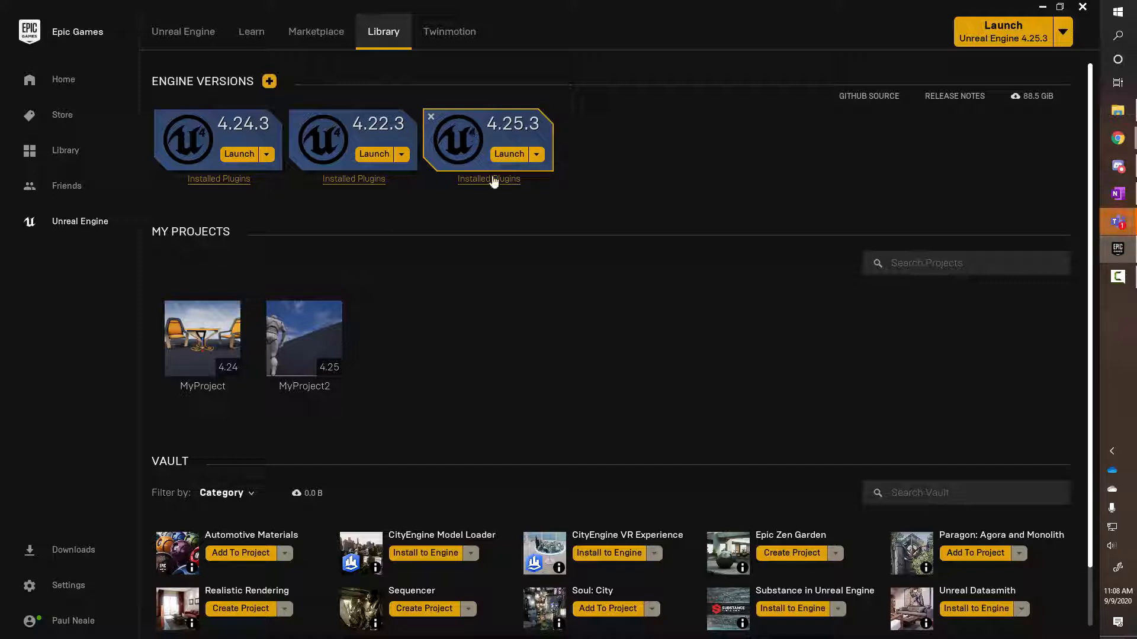
{"action": "left_click", "coordinate": [506, 155]}
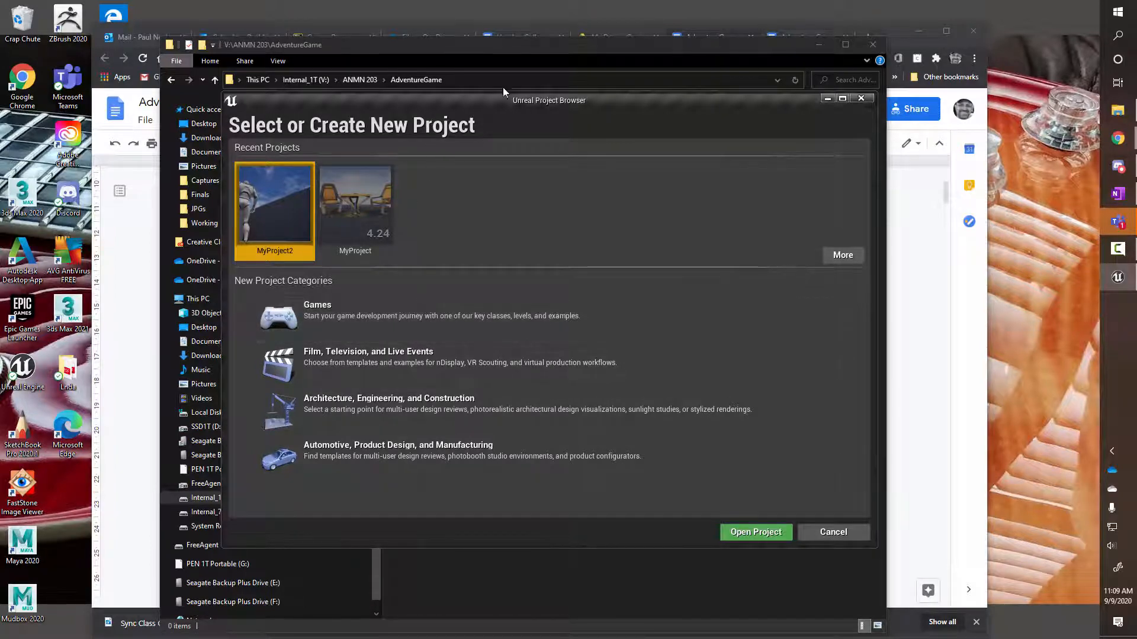
Bring the Project Browser forward, pick the Games category and continue to the template list
{"action": "left_click", "coordinate": [523, 91]}
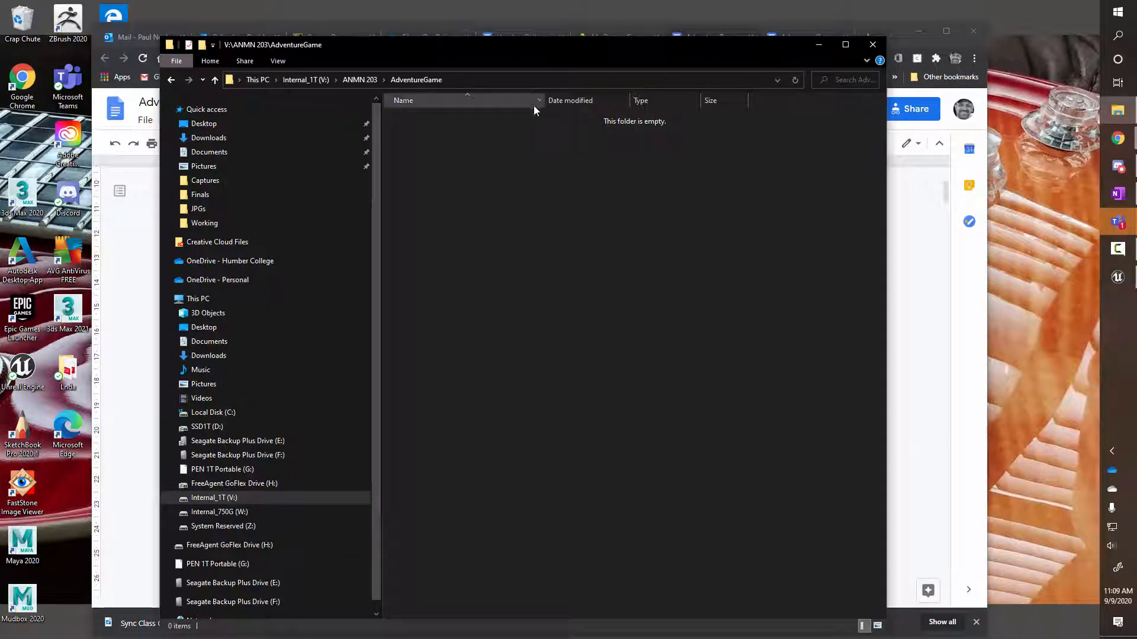
{"action": "left_click", "coordinate": [1118, 277]}
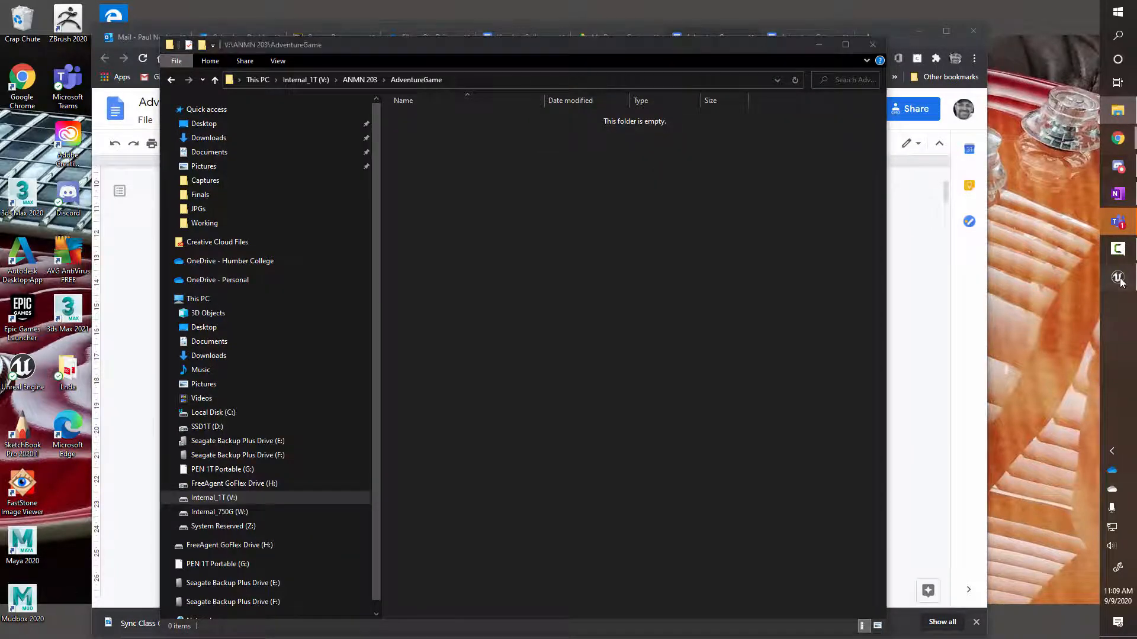
{"action": "left_click_drag", "start_coordinate": [664, 105], "coordinate": [573, 114]}
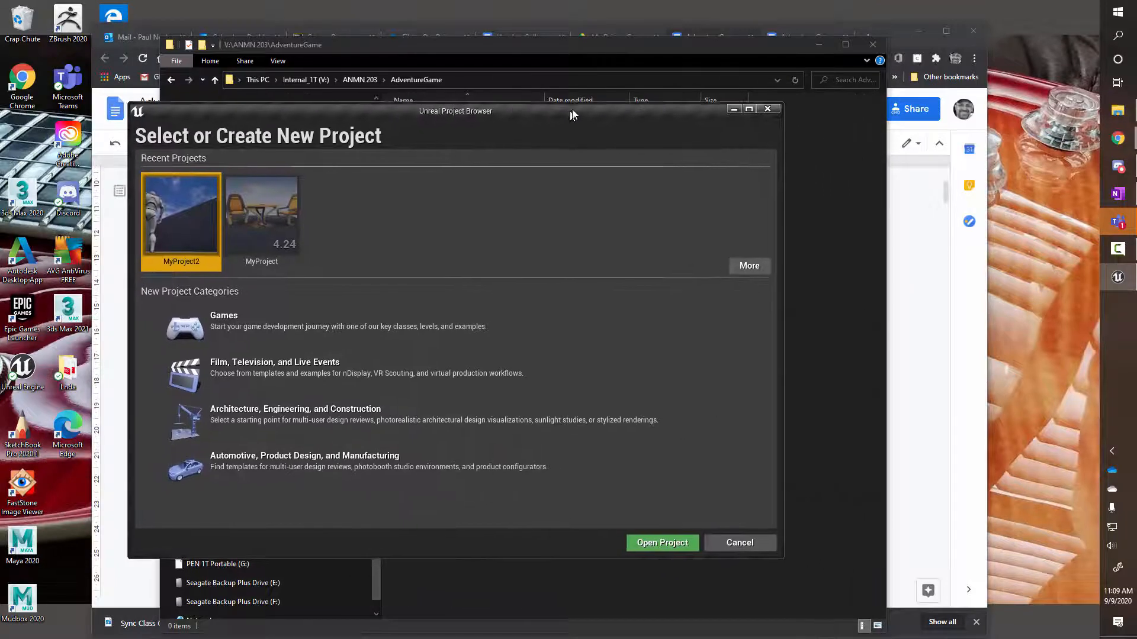
{"action": "left_click", "coordinate": [245, 327]}
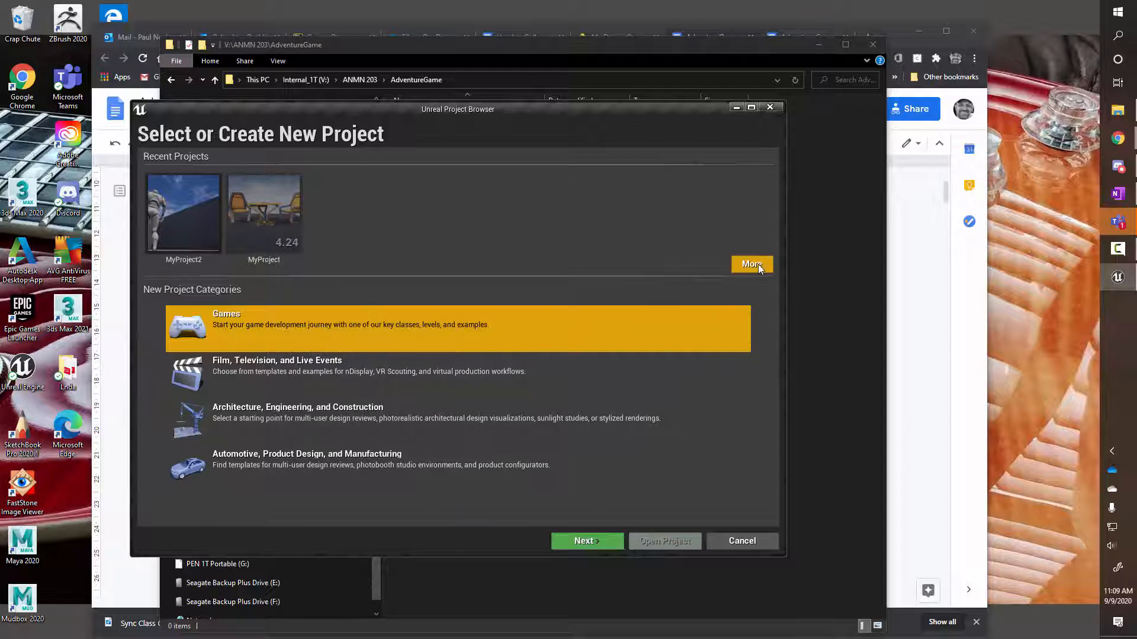
{"action": "double_click", "coordinate": [340, 324]}
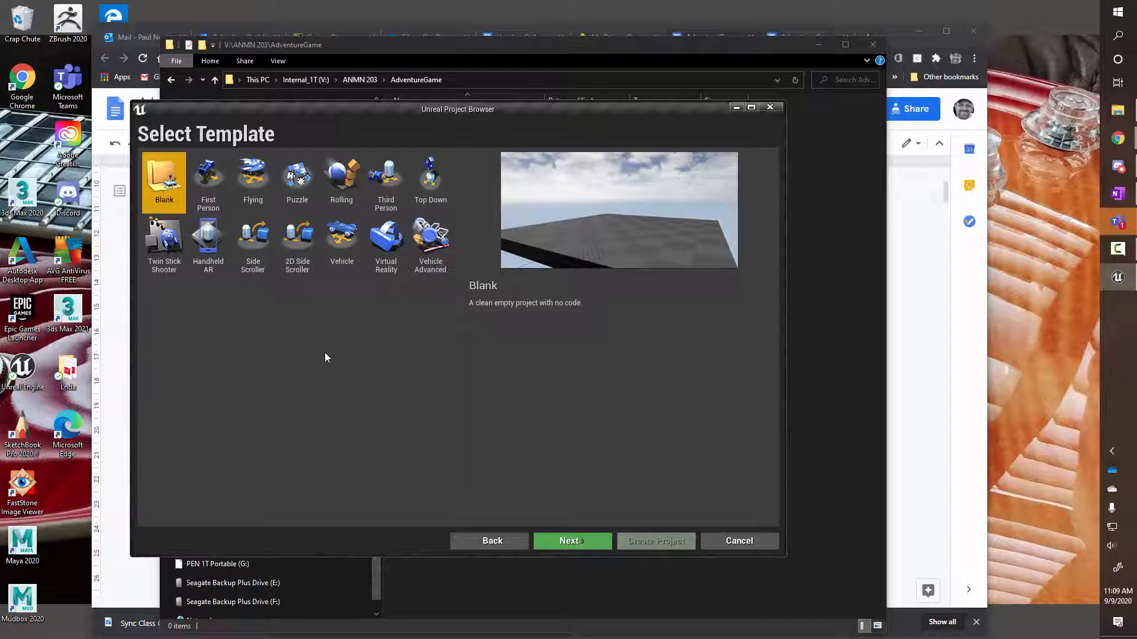
Move on to project settings and choose No Starter Content
{"action": "left_click", "coordinate": [574, 540]}
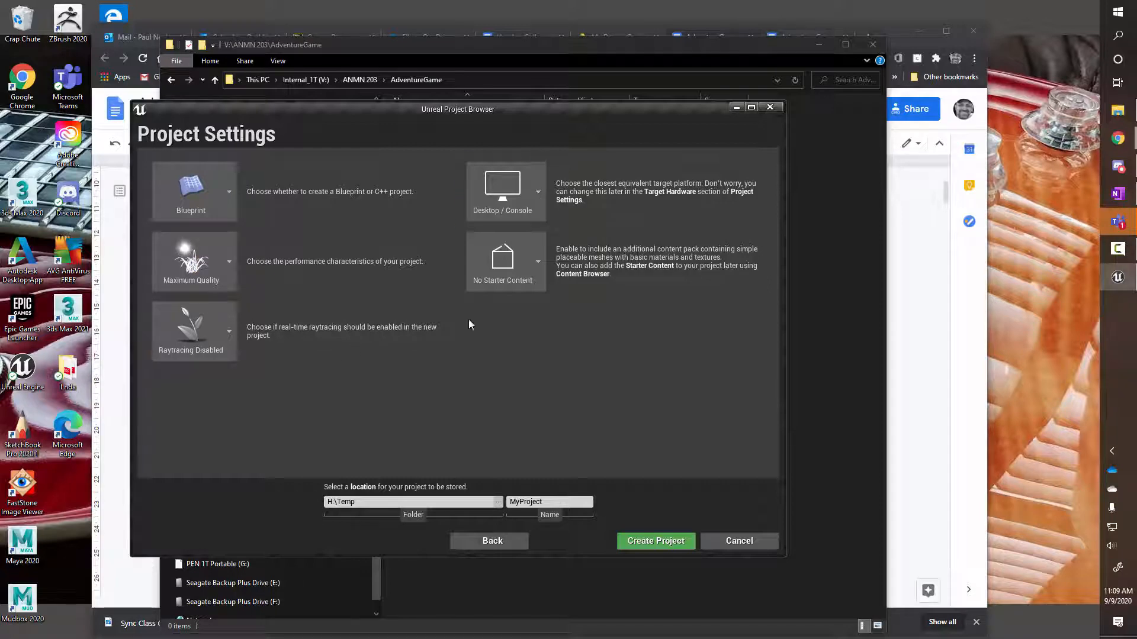
{"action": "left_click", "coordinate": [538, 262]}
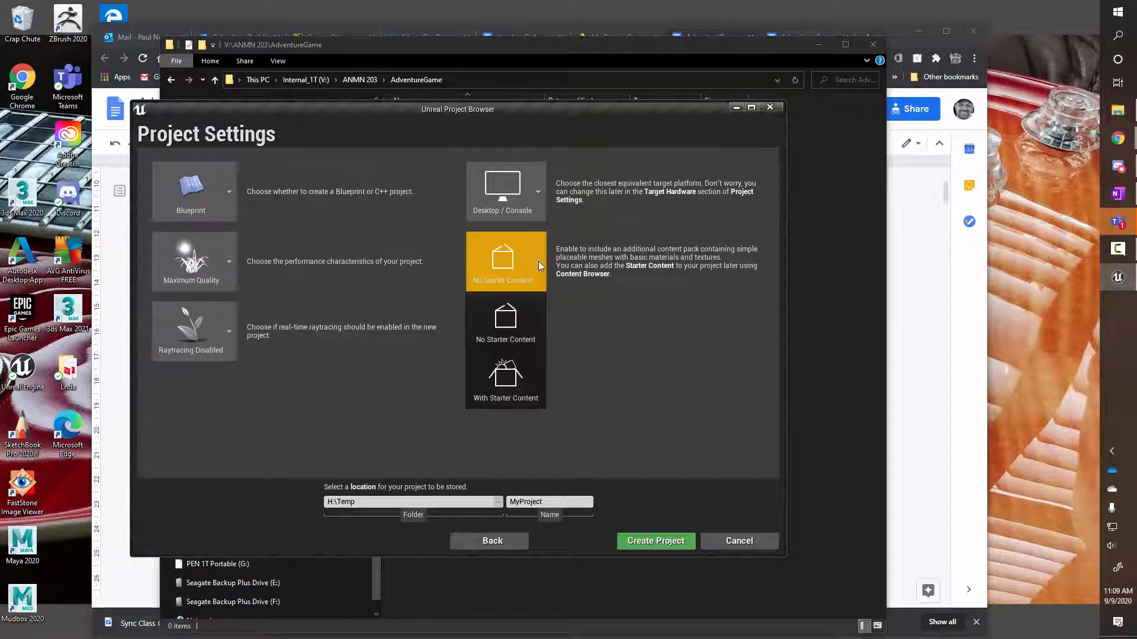
{"action": "left_click", "coordinate": [514, 330]}
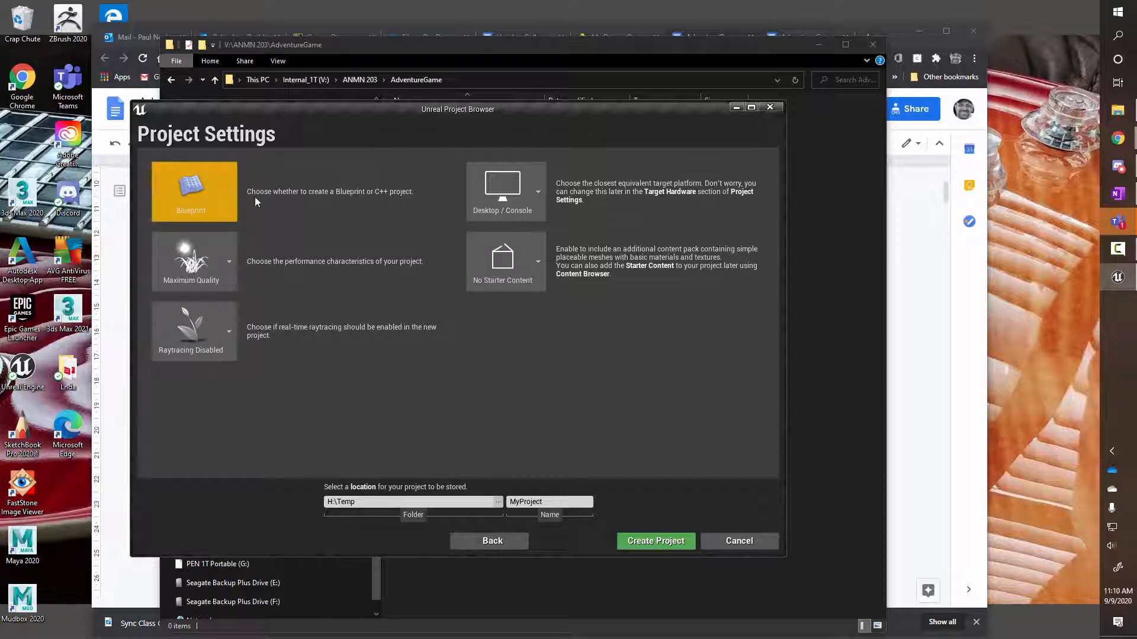
Set the project location to V:\ANMN 203\AdventureGame using the folder browser
{"action": "left_click", "coordinate": [497, 502]}
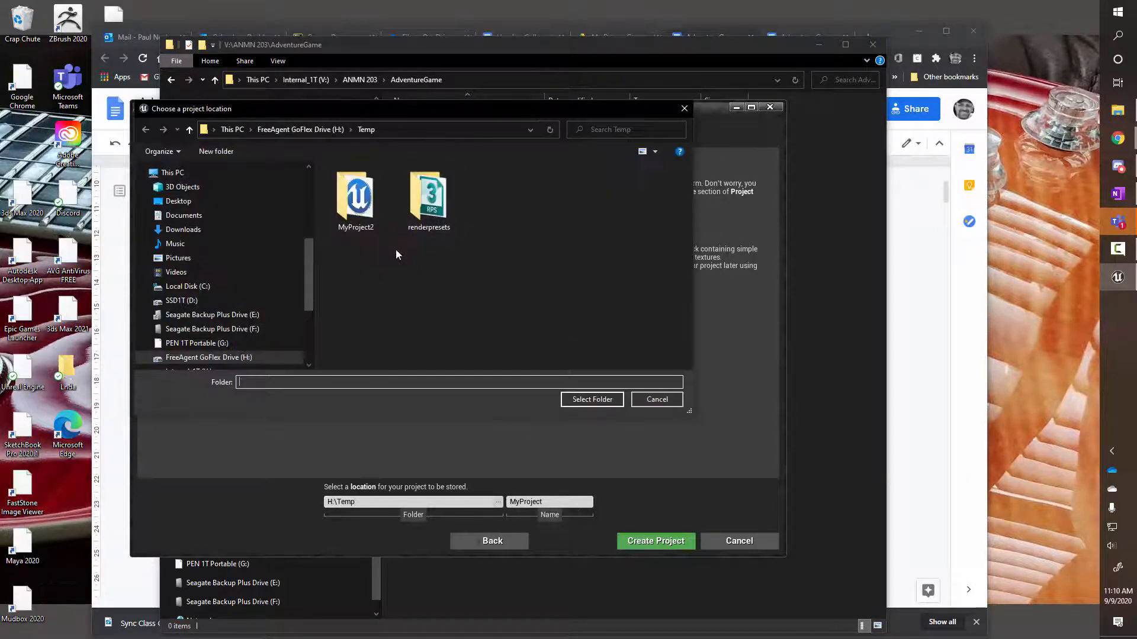
{"action": "scroll", "coordinate": [309, 303], "scroll_direction": "down", "scroll_amount": 2}
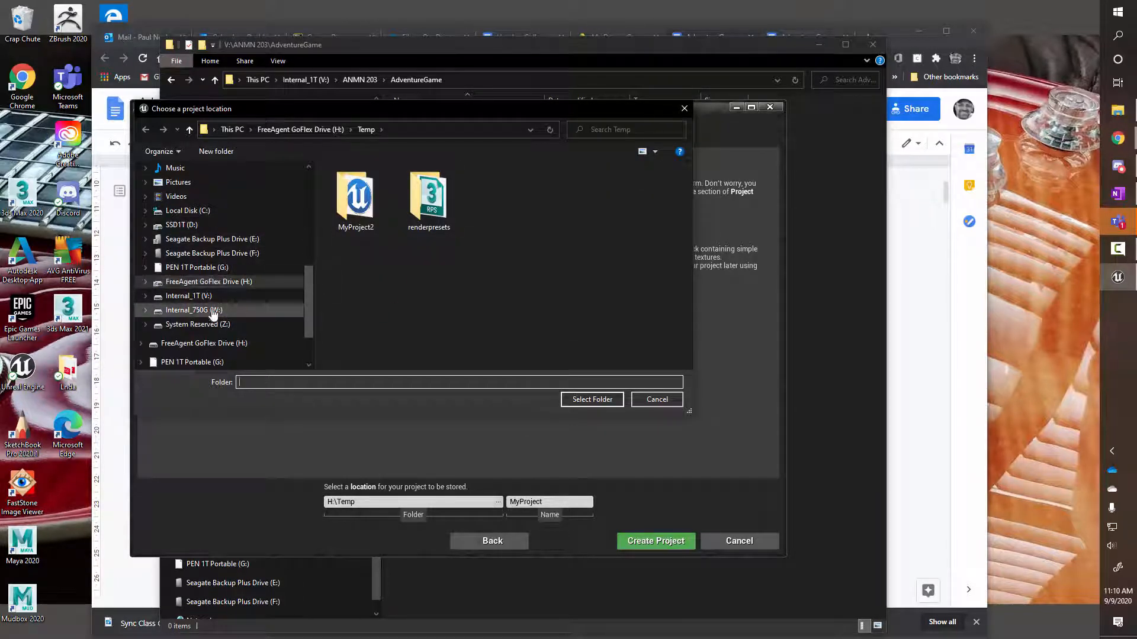
{"action": "left_click", "coordinate": [202, 296]}
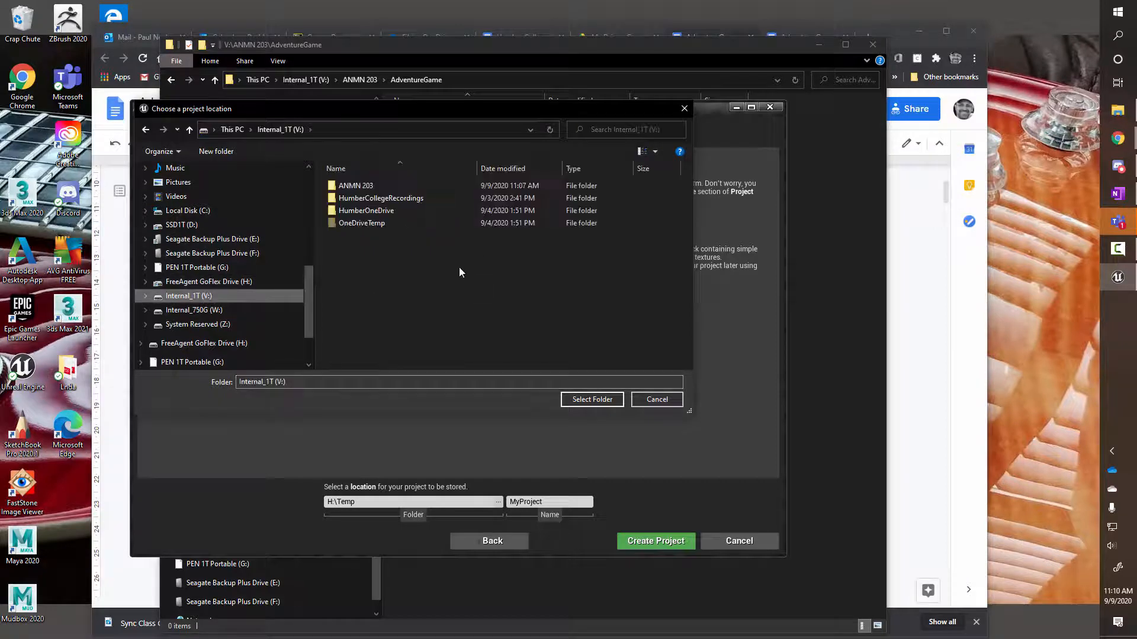
{"action": "double_click", "coordinate": [350, 185]}
{"action": "double_click", "coordinate": [372, 187]}
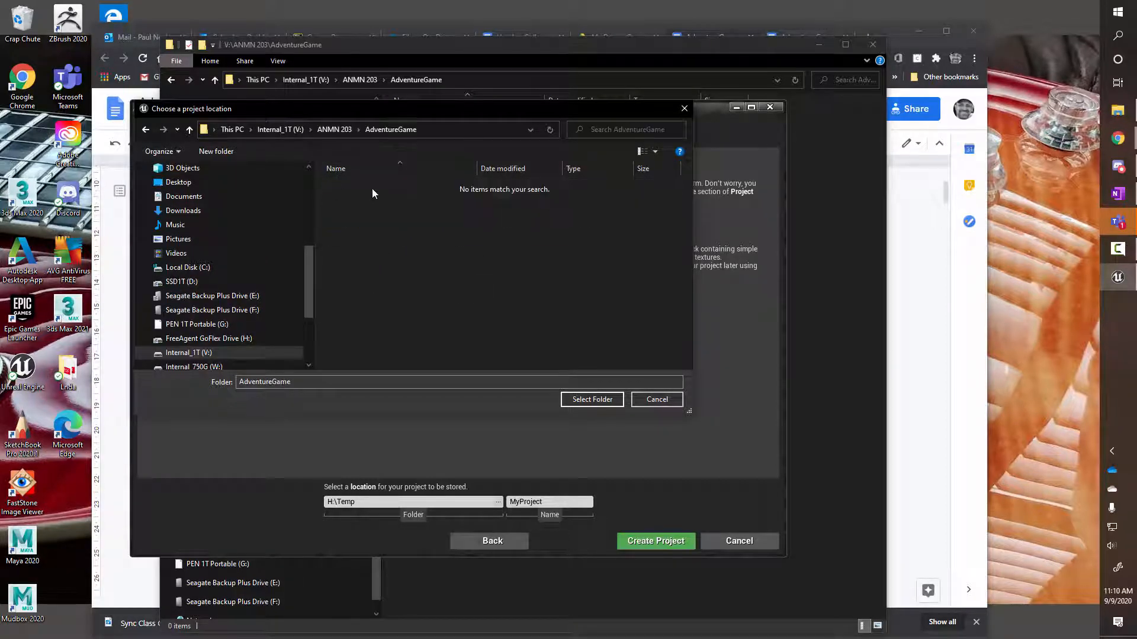
{"action": "left_click", "coordinate": [585, 401]}
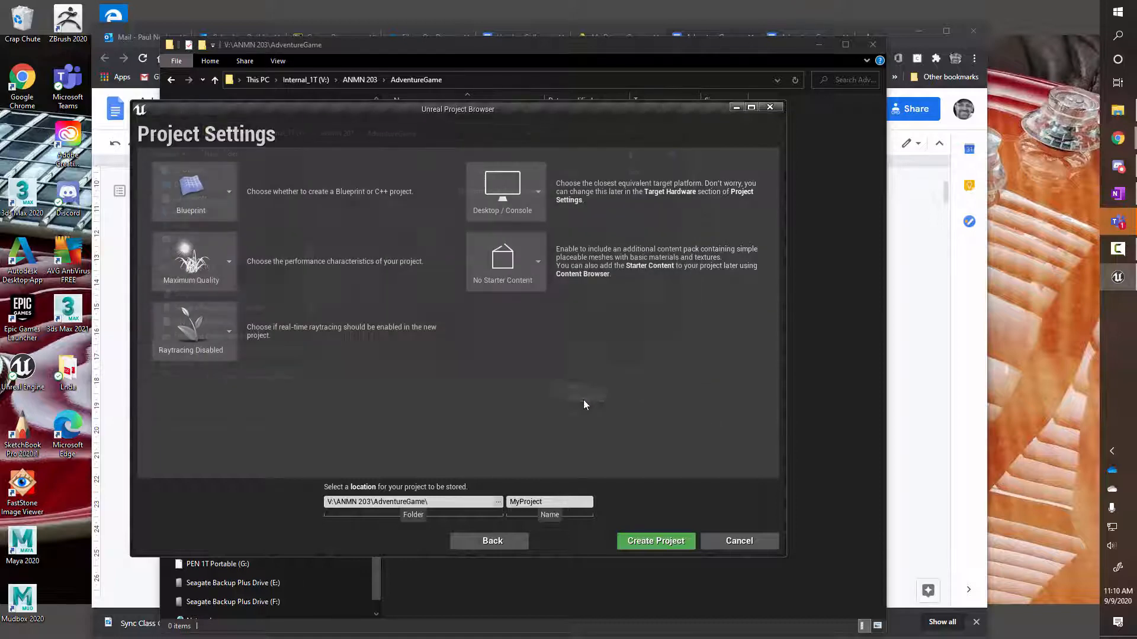
Highlight the AdventureGame part of the folder path and reopen the location chooser
{"action": "double_click", "coordinate": [563, 503]}
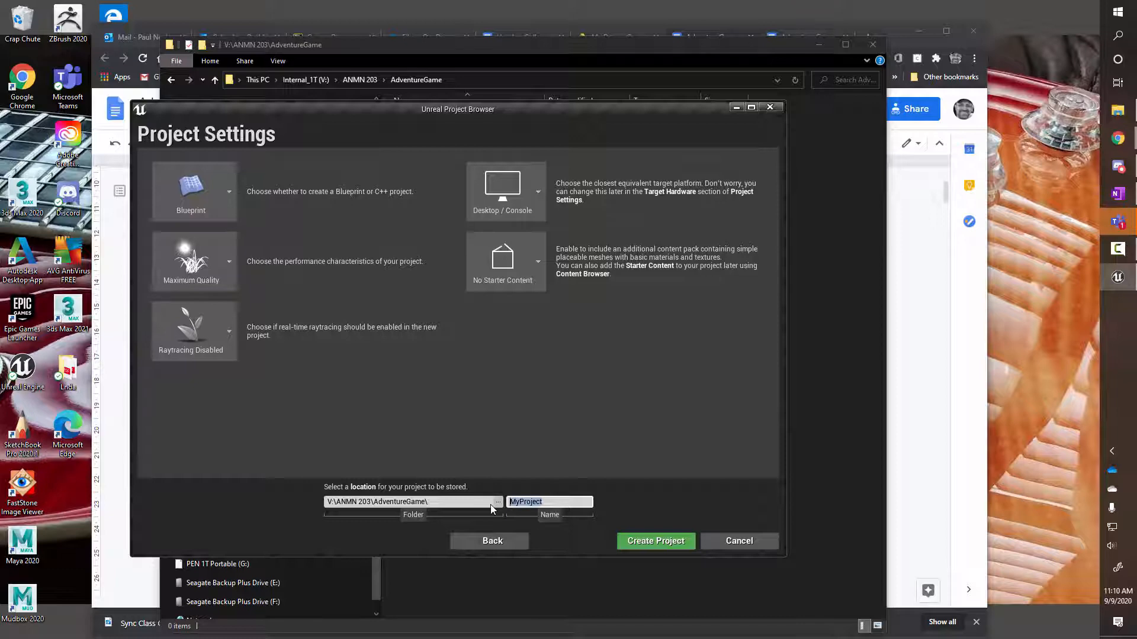
{"action": "left_click_drag", "start_coordinate": [374, 502], "coordinate": [430, 504]}
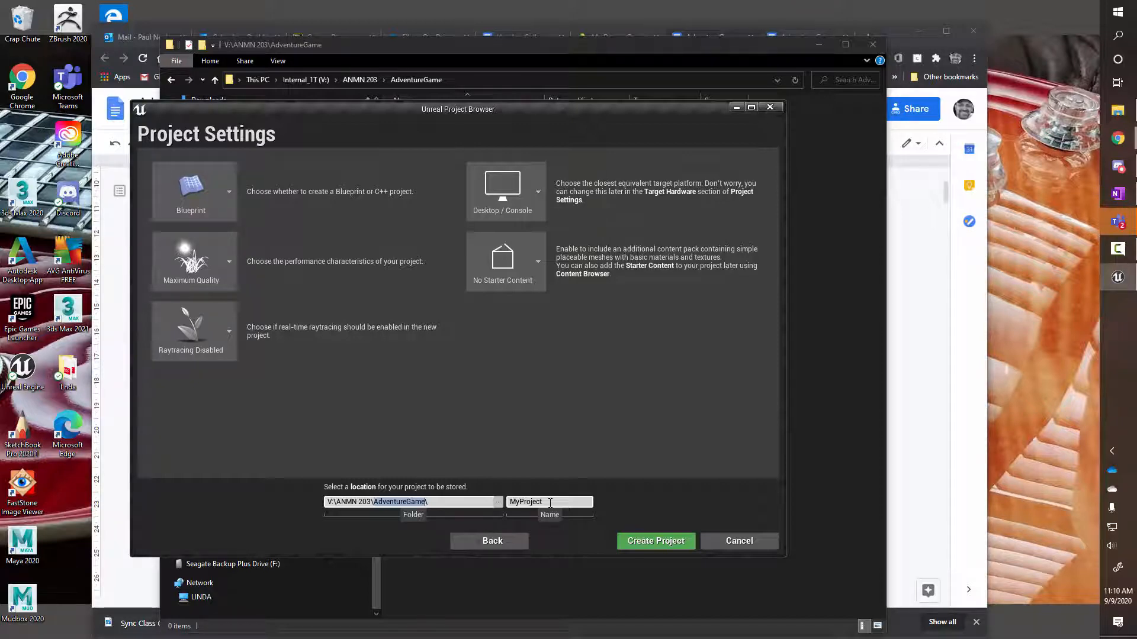
{"action": "left_click", "coordinate": [424, 503]}
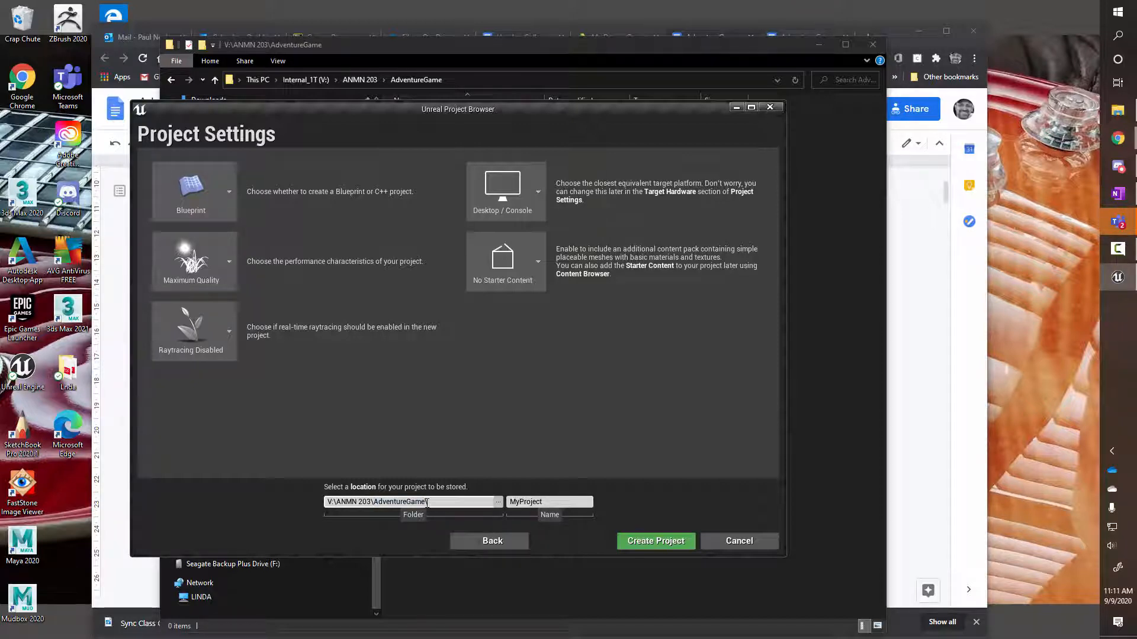
{"action": "left_click_drag", "start_coordinate": [427, 503], "coordinate": [376, 505]}
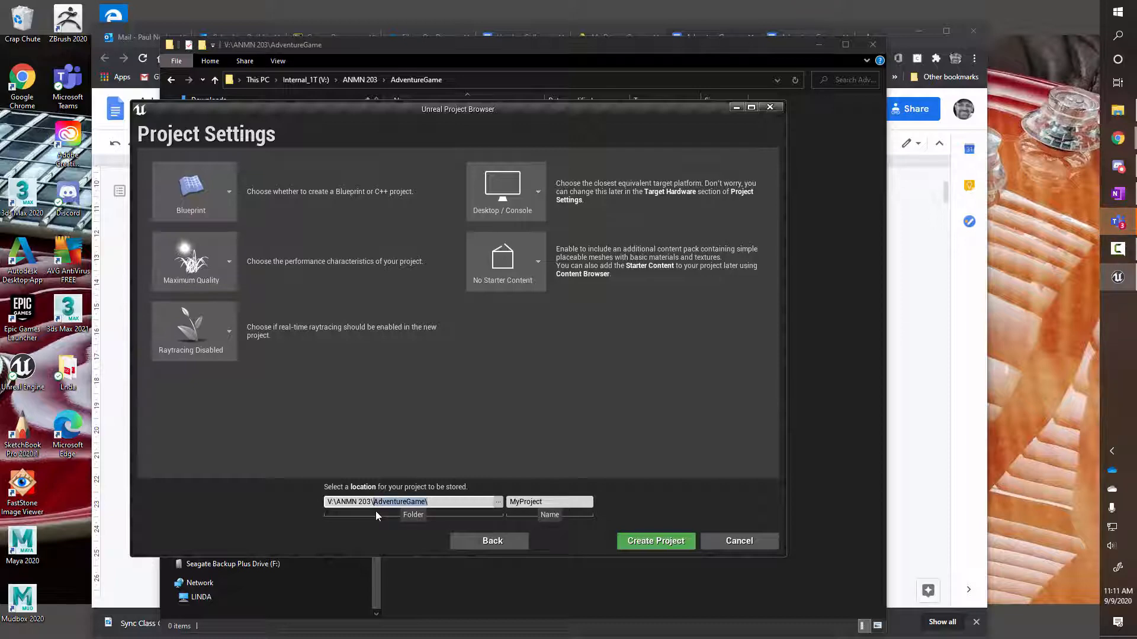
{"action": "left_click", "coordinate": [498, 503]}
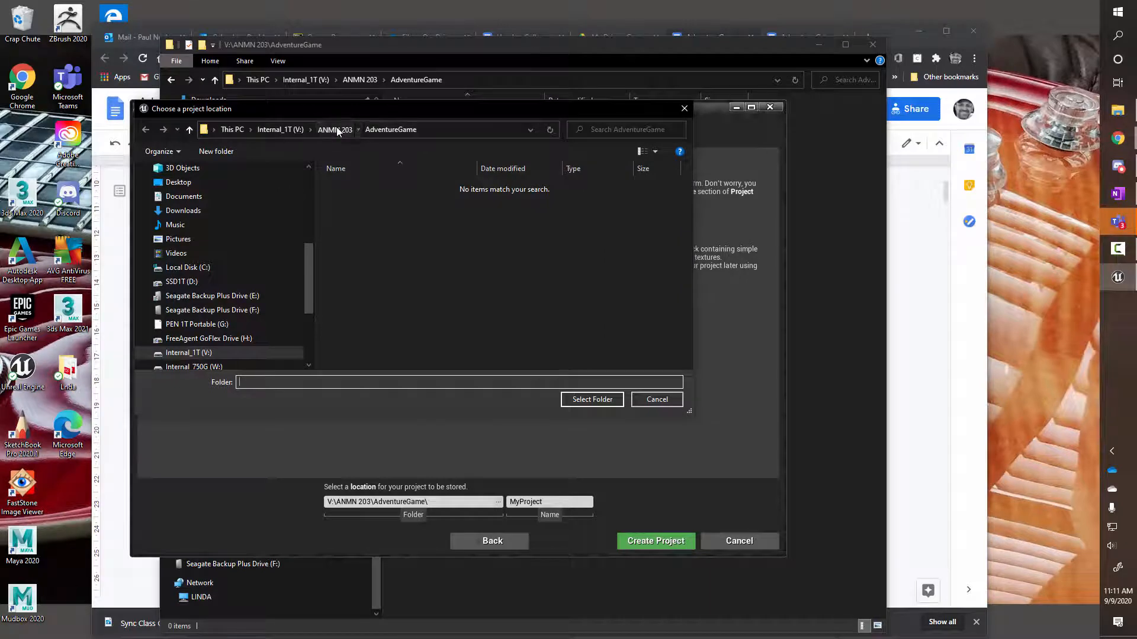
In ANMN 203, create a folder named with the student's name plus _AdventureGame and select it as location
{"action": "left_click", "coordinate": [334, 129]}
{"action": "right_click", "coordinate": [387, 264]}
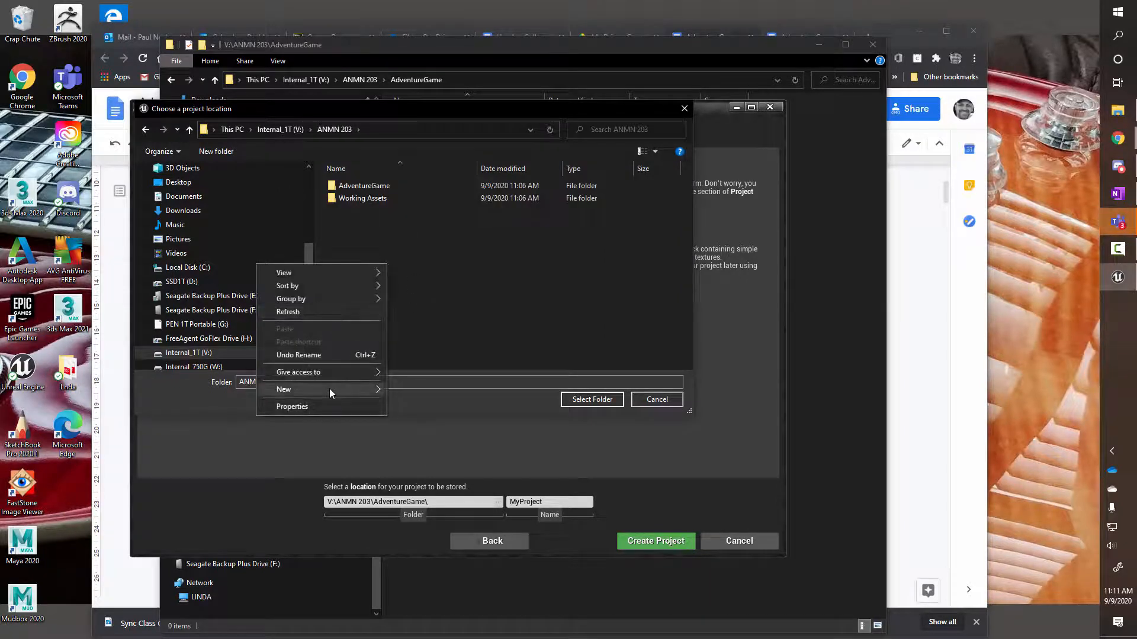
{"action": "mouse_move", "coordinate": [329, 389]}
{"action": "left_click", "coordinate": [407, 389]}
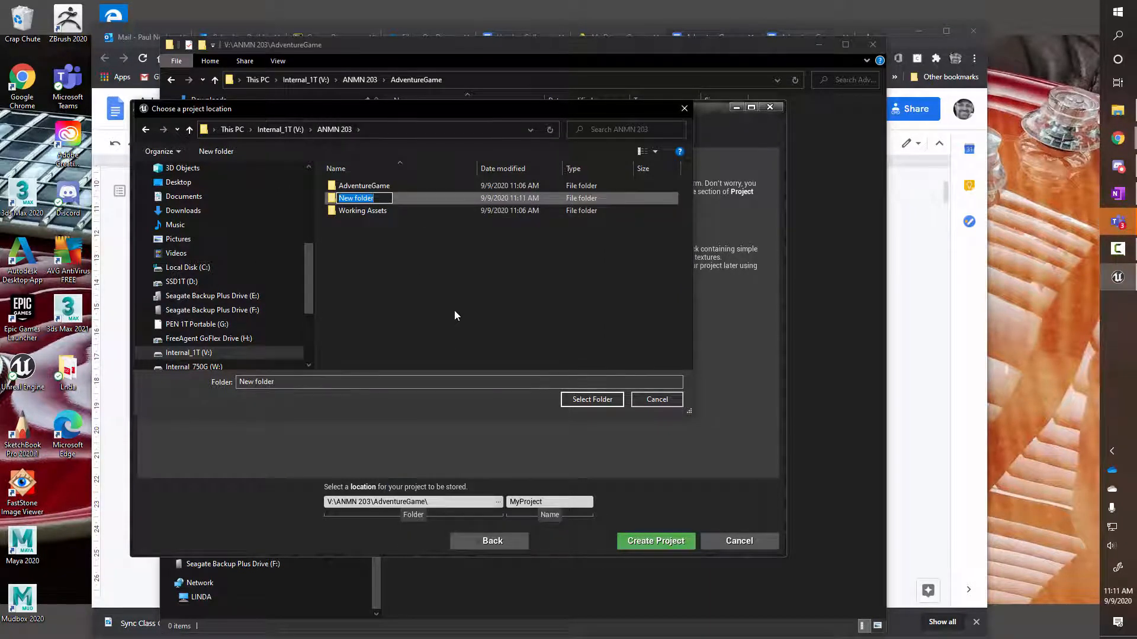
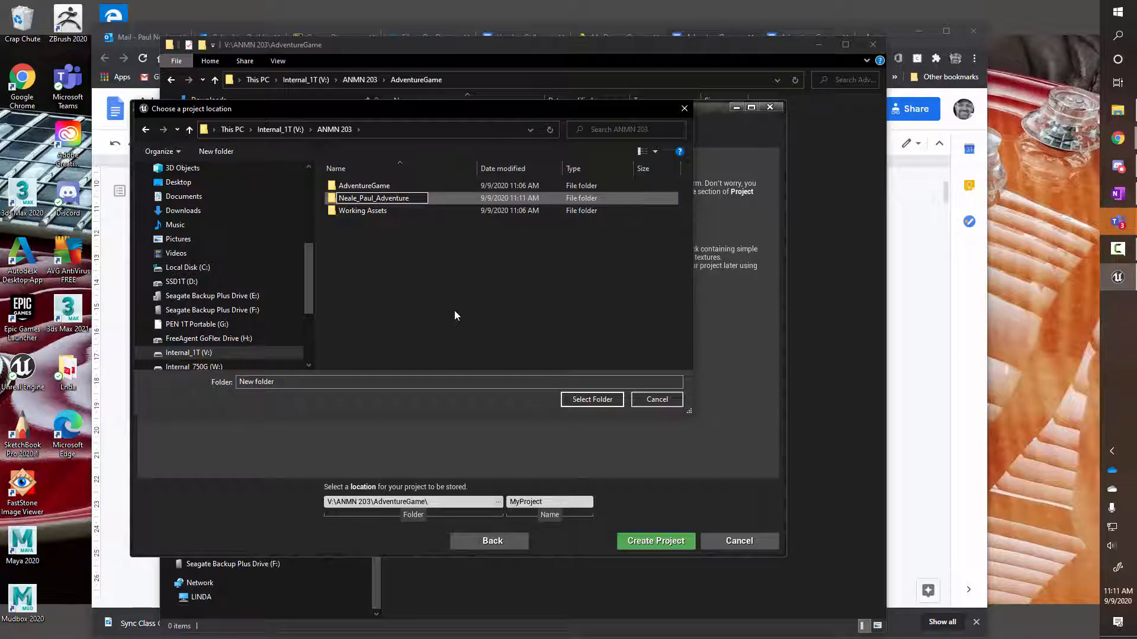
{"action": "type", "text": "Game"}
{"action": "key", "text": "Return"}
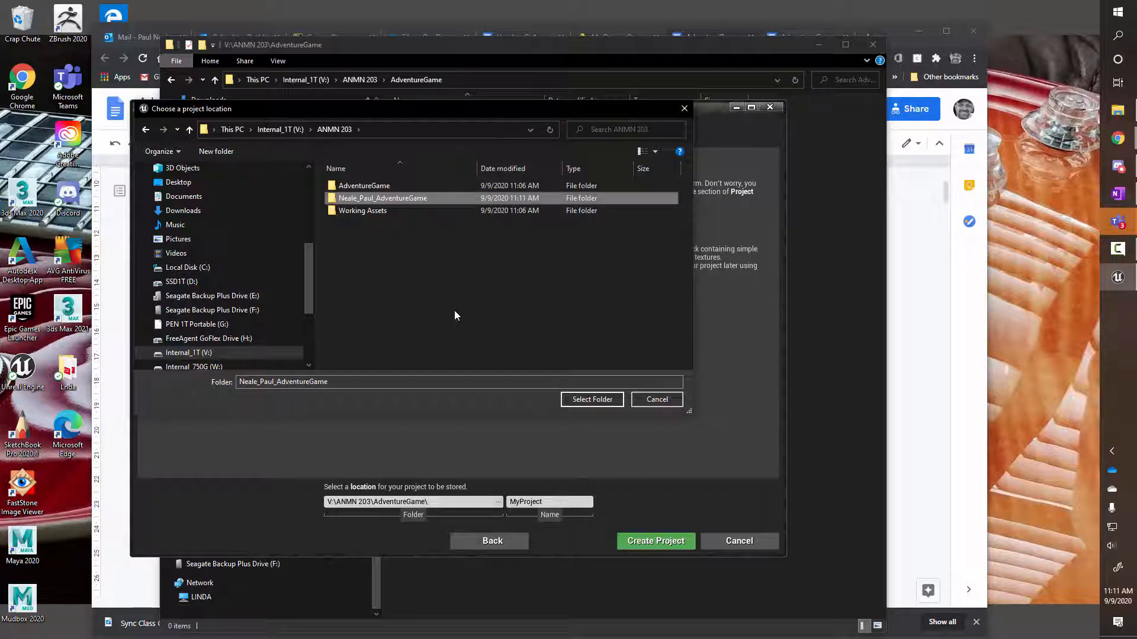
{"action": "double_click", "coordinate": [334, 199]}
{"action": "left_click", "coordinate": [598, 401]}
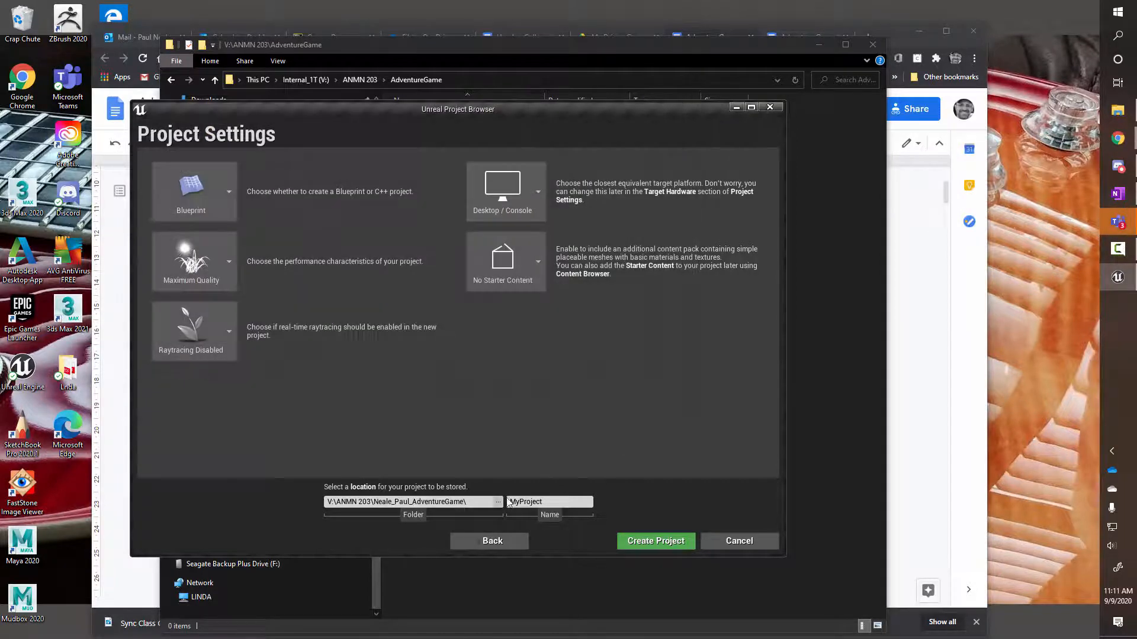
Replace the project name MyProject with AdventureGame and create the project
{"action": "left_click", "coordinate": [551, 502]}
{"action": "double_click", "coordinate": [551, 502]}
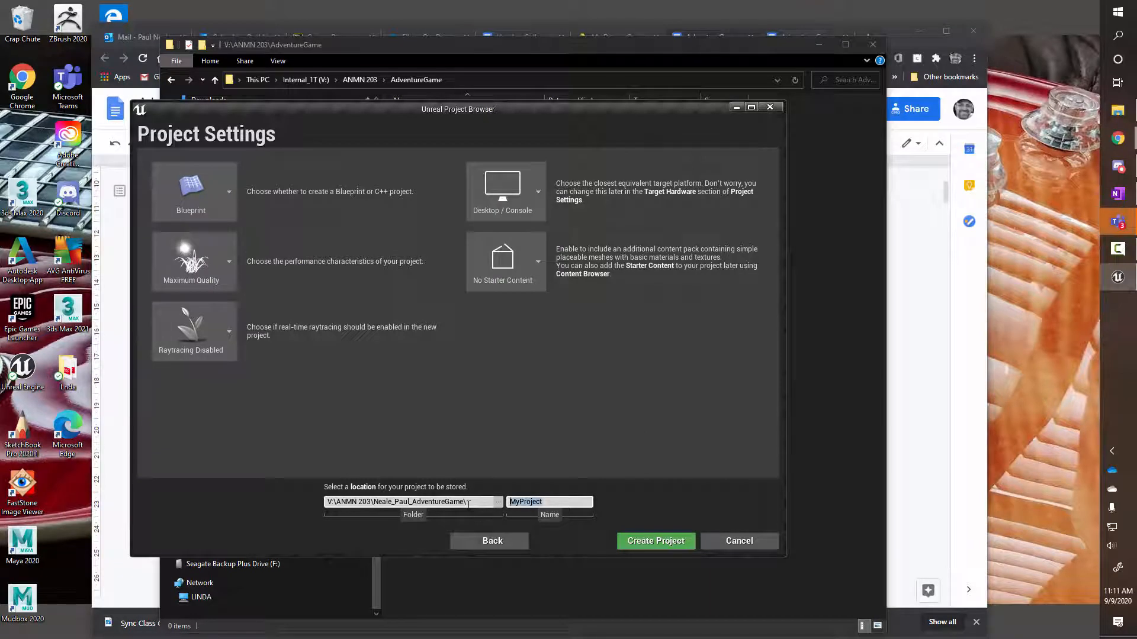
{"action": "type", "text": "AdventureGame"}
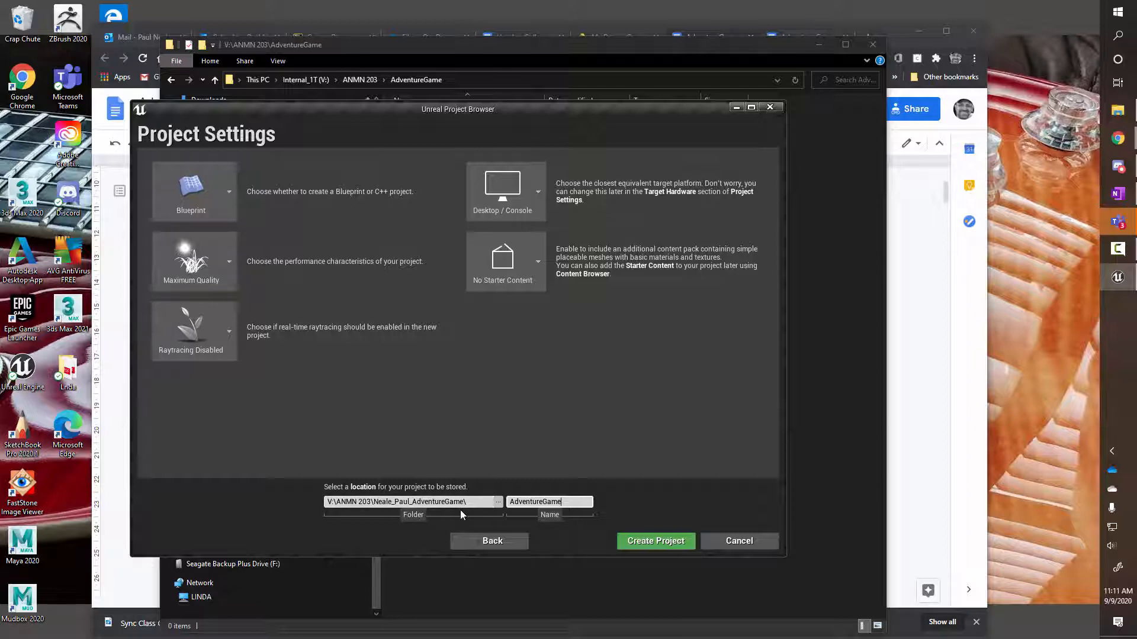
{"action": "left_click", "coordinate": [657, 542]}
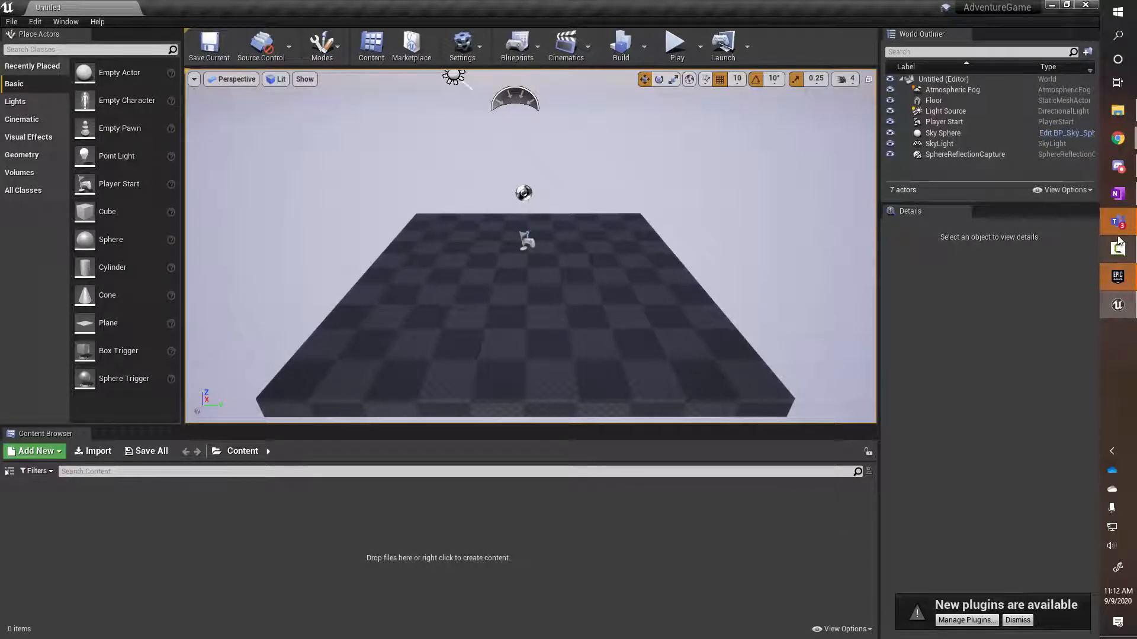
In Explorer, go from ANMN 203 through the student's named folder into AdventureGame to view its files
{"action": "left_click", "coordinate": [1117, 111]}
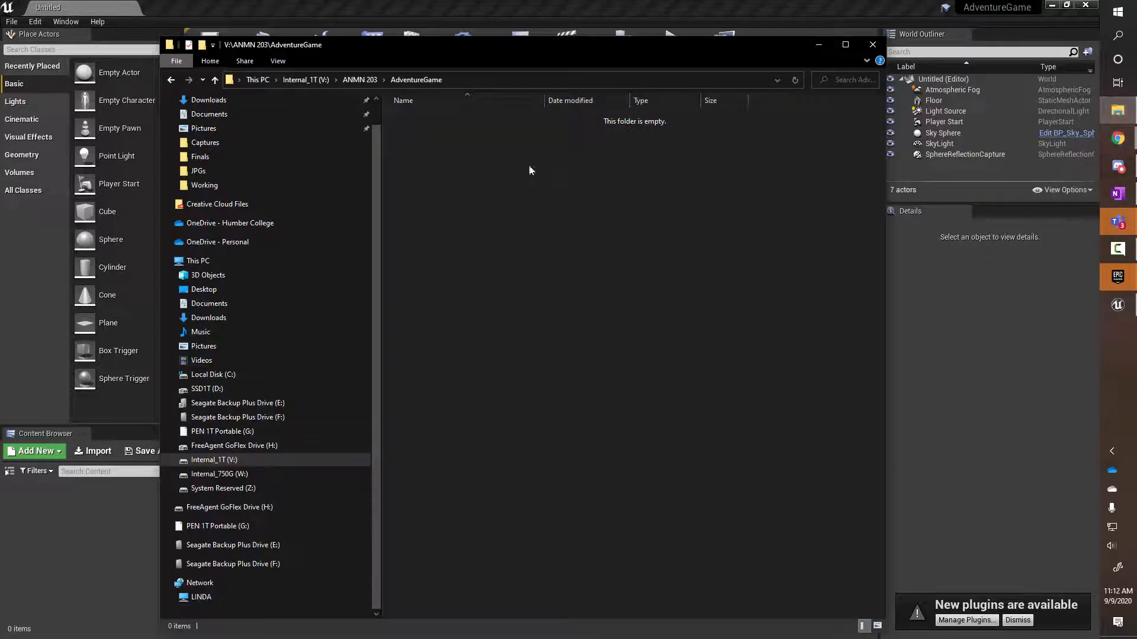
{"action": "left_click", "coordinate": [360, 81]}
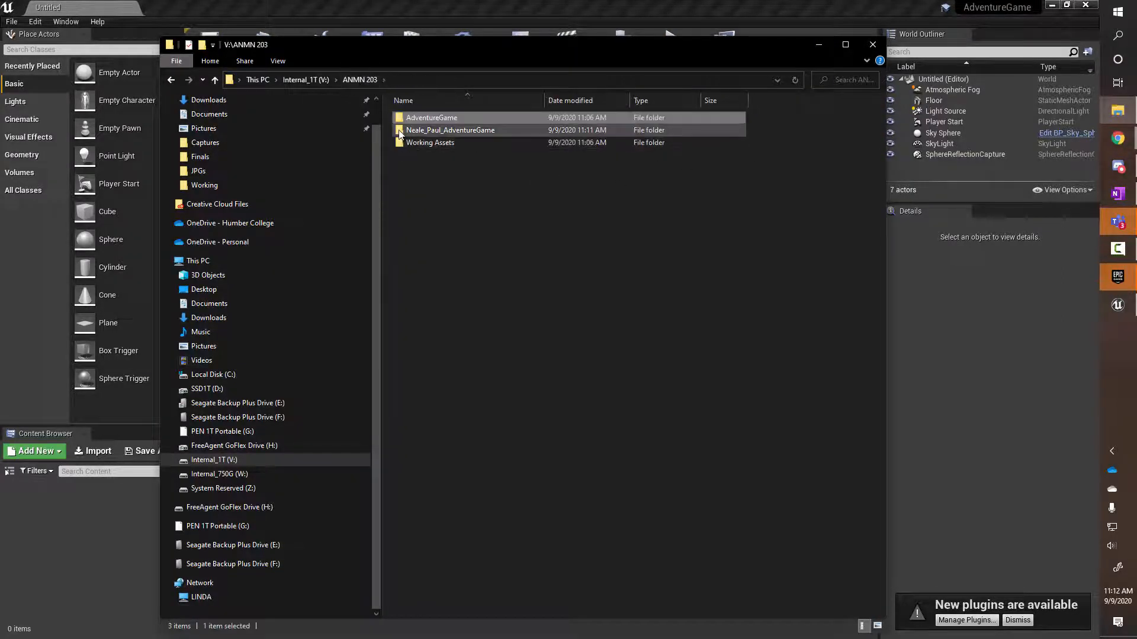
{"action": "double_click", "coordinate": [399, 130]}
{"action": "double_click", "coordinate": [407, 118]}
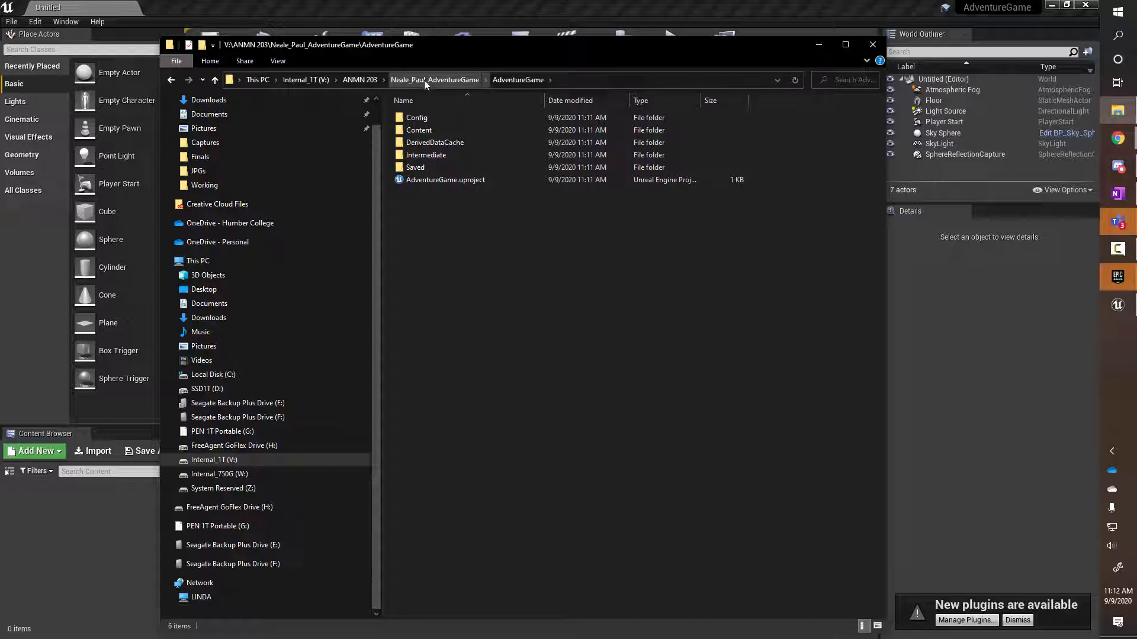
{"action": "left_click", "coordinate": [510, 80]}
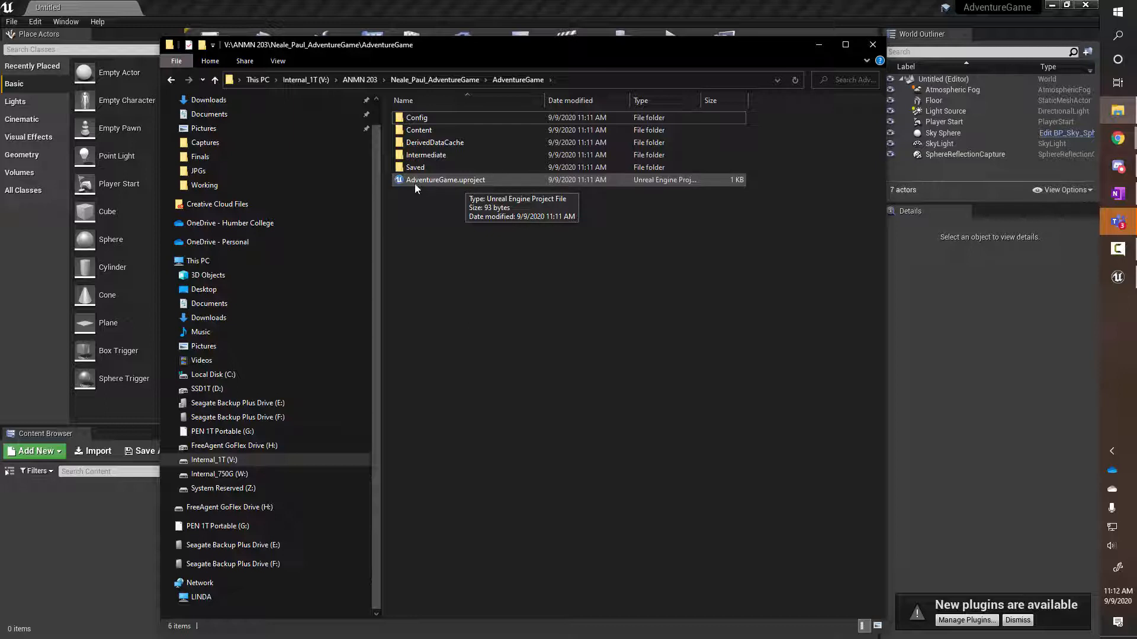
Check the empty Content folder, navigate back up to ANMN 203, and return to the Unreal editor
{"action": "double_click", "coordinate": [405, 130]}
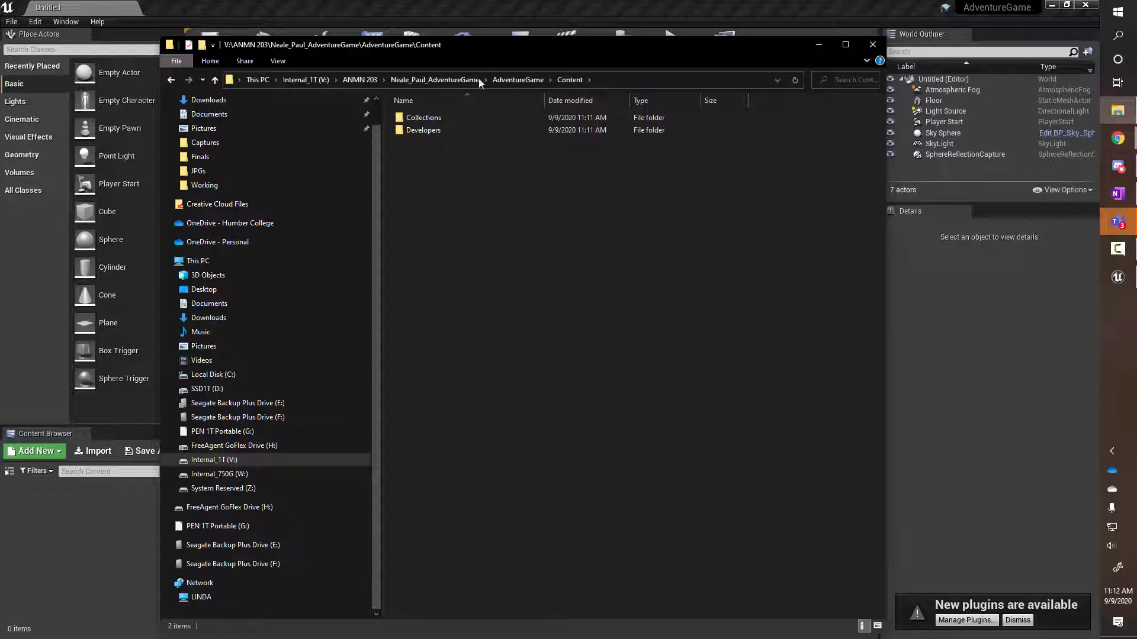
{"action": "left_click", "coordinate": [434, 79]}
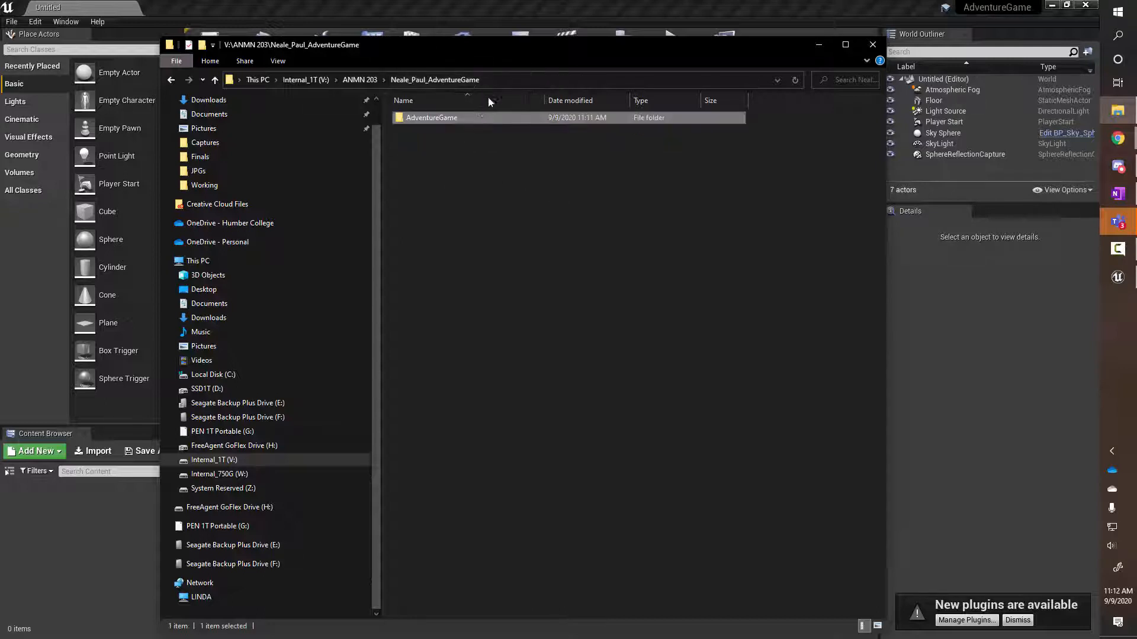
{"action": "double_click", "coordinate": [408, 119]}
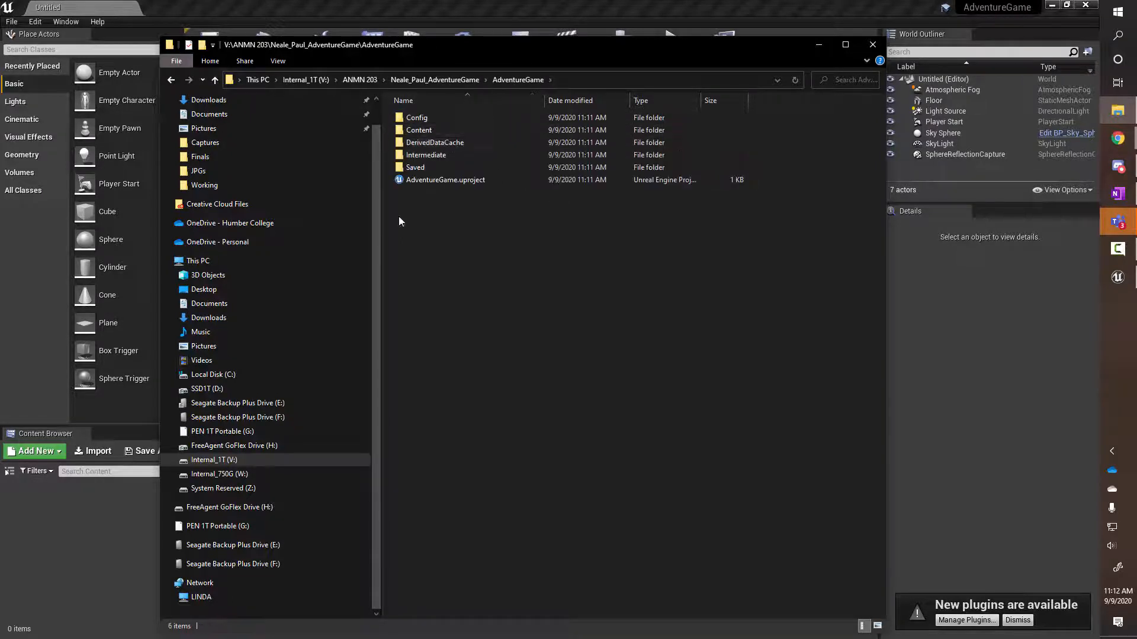
{"action": "left_click", "coordinate": [428, 79]}
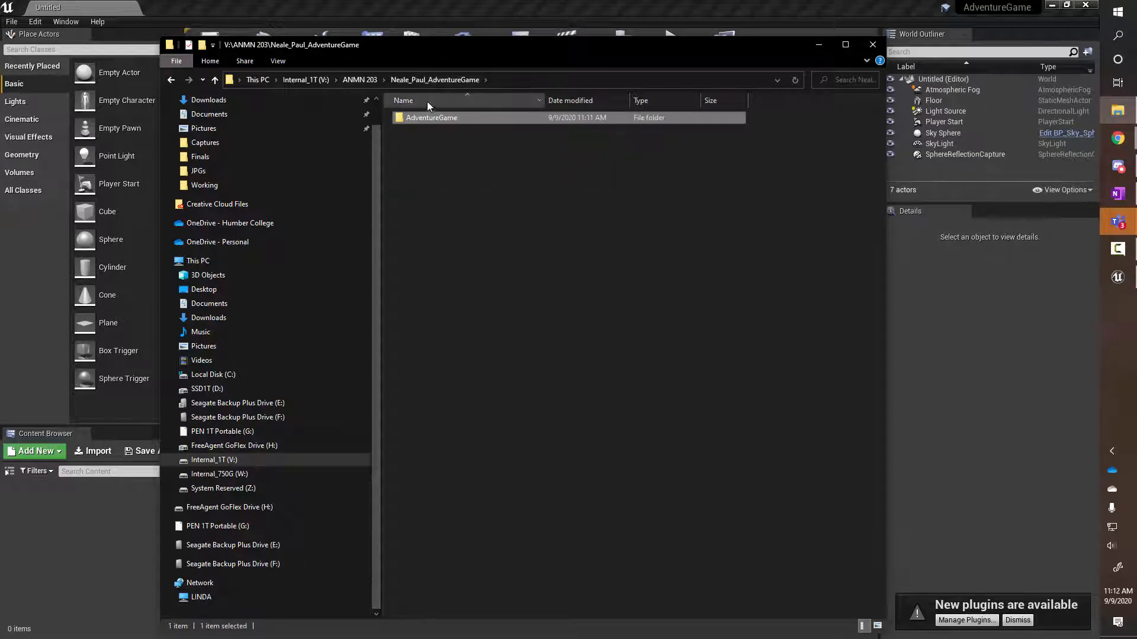
{"action": "left_click", "coordinate": [360, 79]}
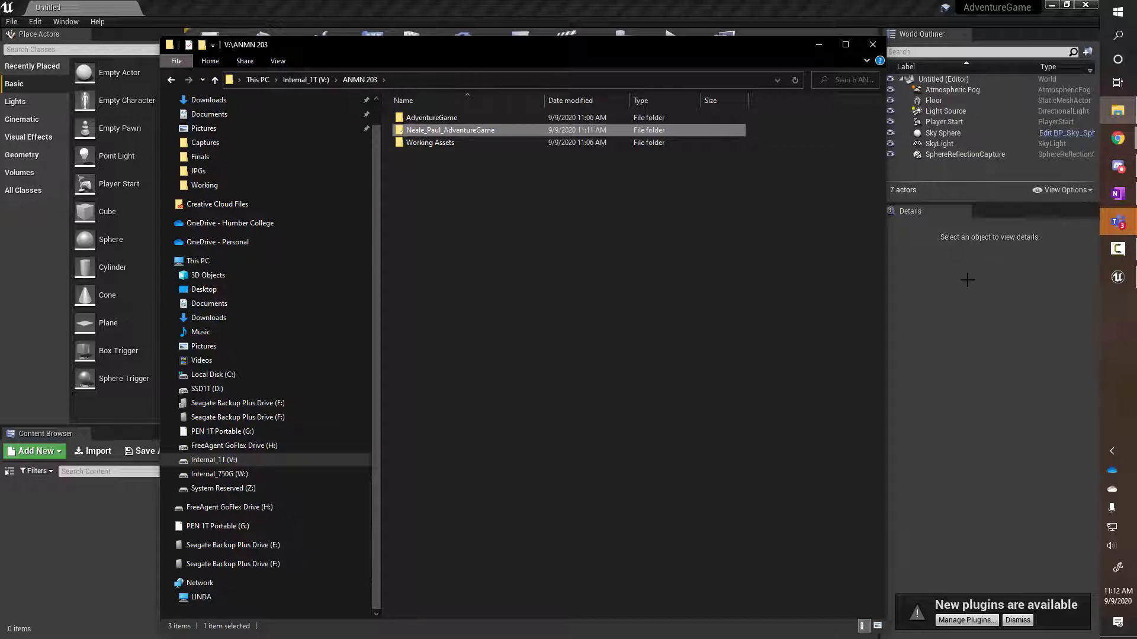
{"action": "left_click", "coordinate": [945, 377]}
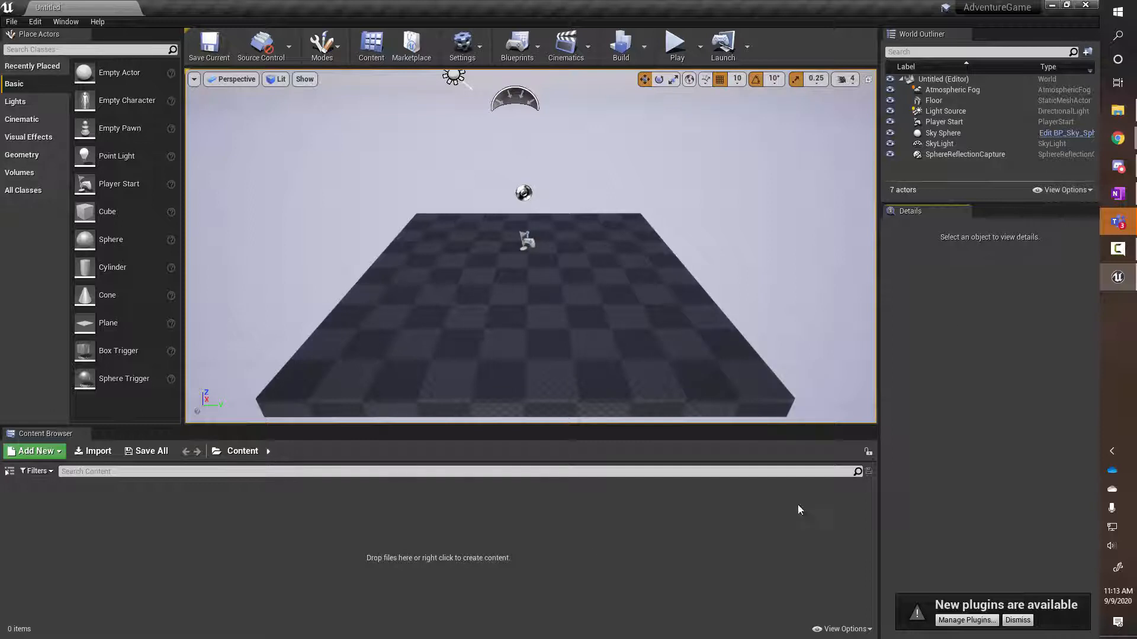
Bring File Explorer forward and open the student's project folder, then its AdventureGame folder
{"action": "left_click", "coordinate": [1117, 110]}
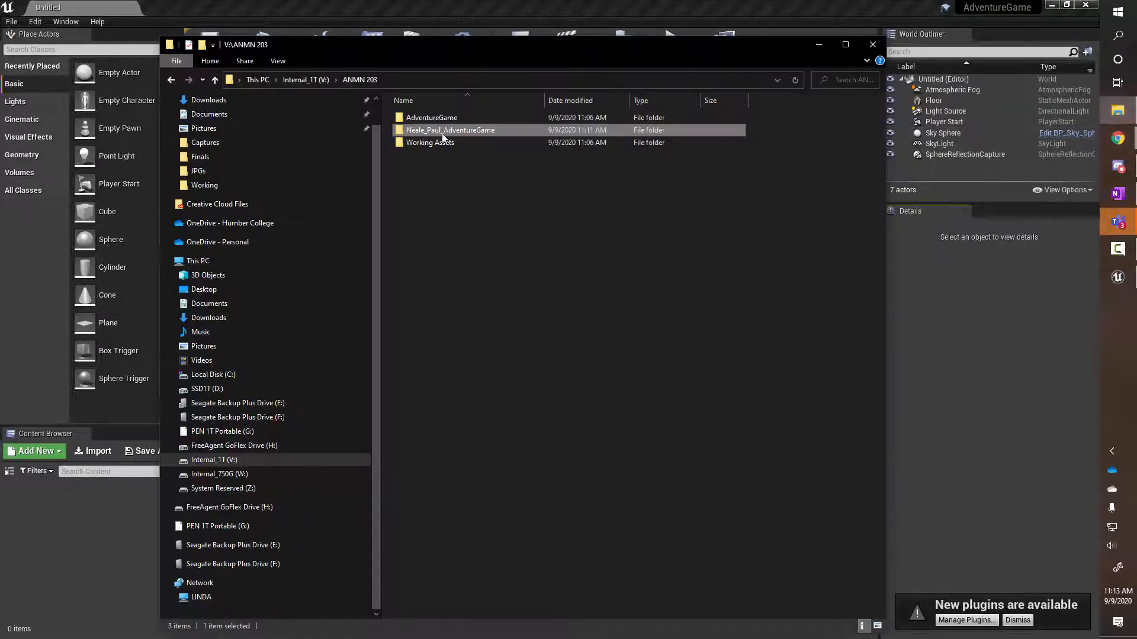
{"action": "double_click", "coordinate": [411, 131]}
{"action": "double_click", "coordinate": [402, 118]}
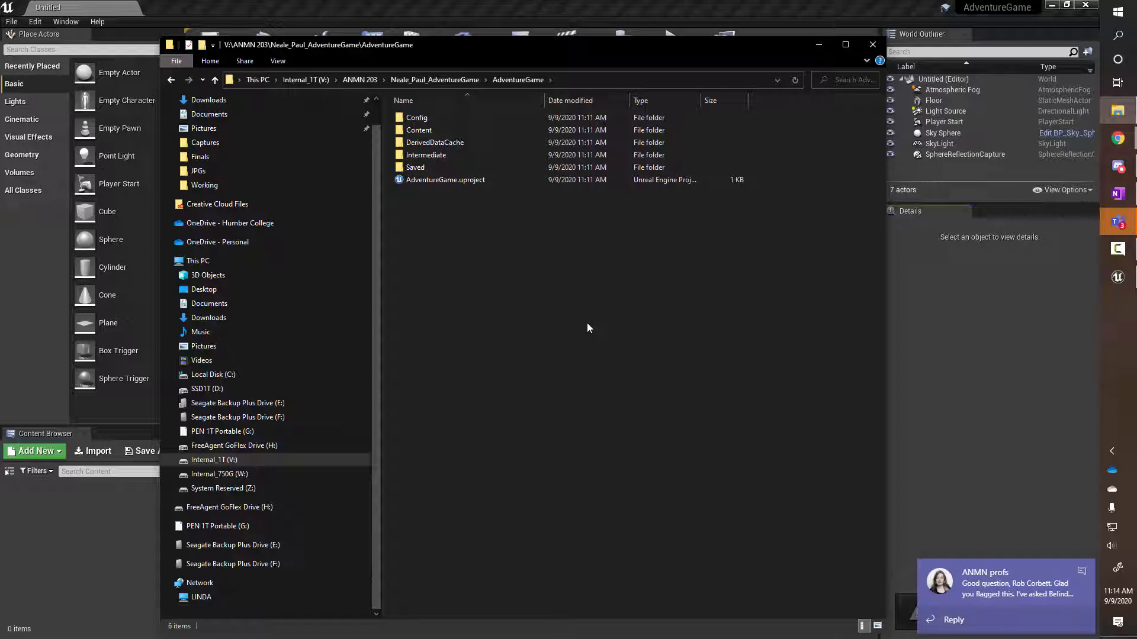
Dismiss the Teams chat toast, go up to ANMN 203, and bring the Unreal editor forward
{"action": "left_click", "coordinate": [1081, 572]}
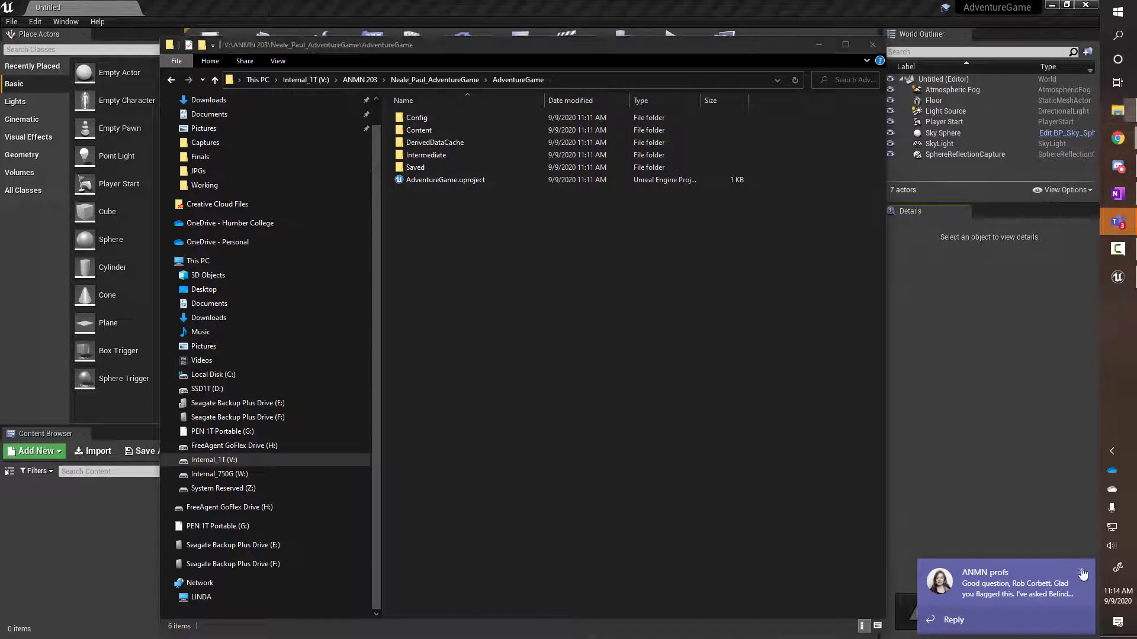
{"action": "left_click", "coordinate": [359, 79]}
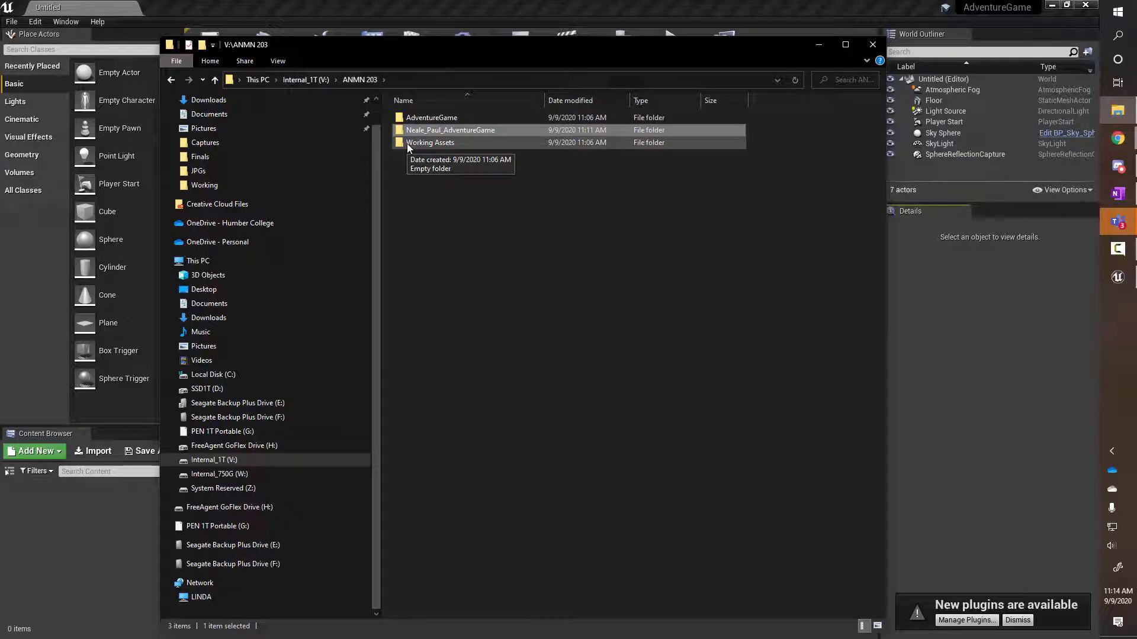
{"action": "left_click", "coordinate": [534, 9]}
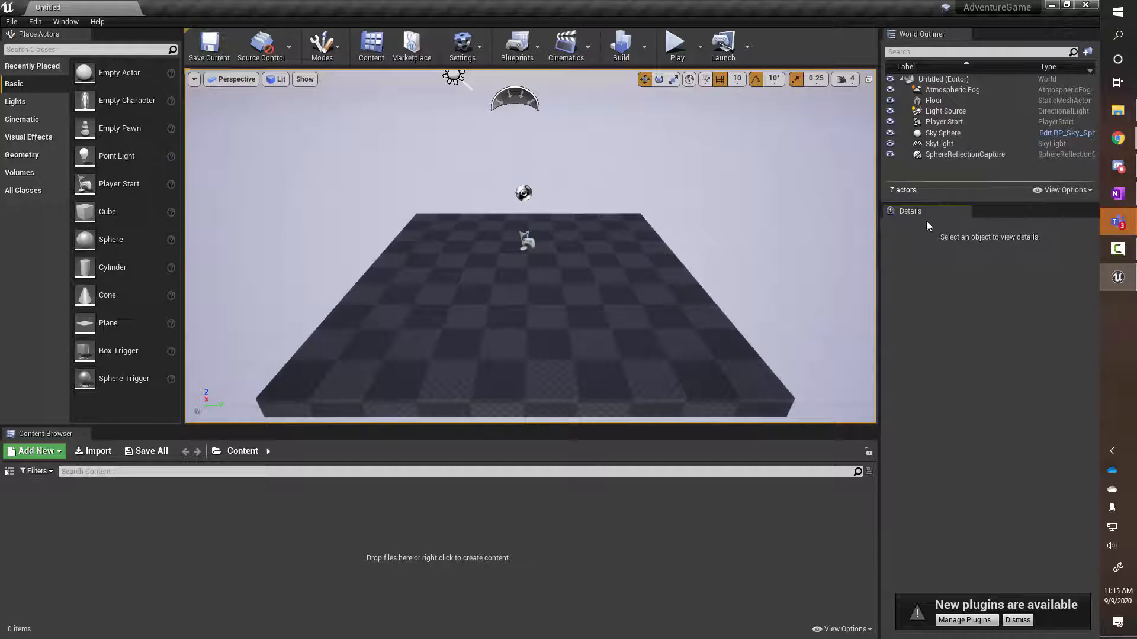
Select the Player Start, Sky Sphere, Light Source and Floor in the World Outliner to view their Details
{"action": "left_click", "coordinate": [936, 120]}
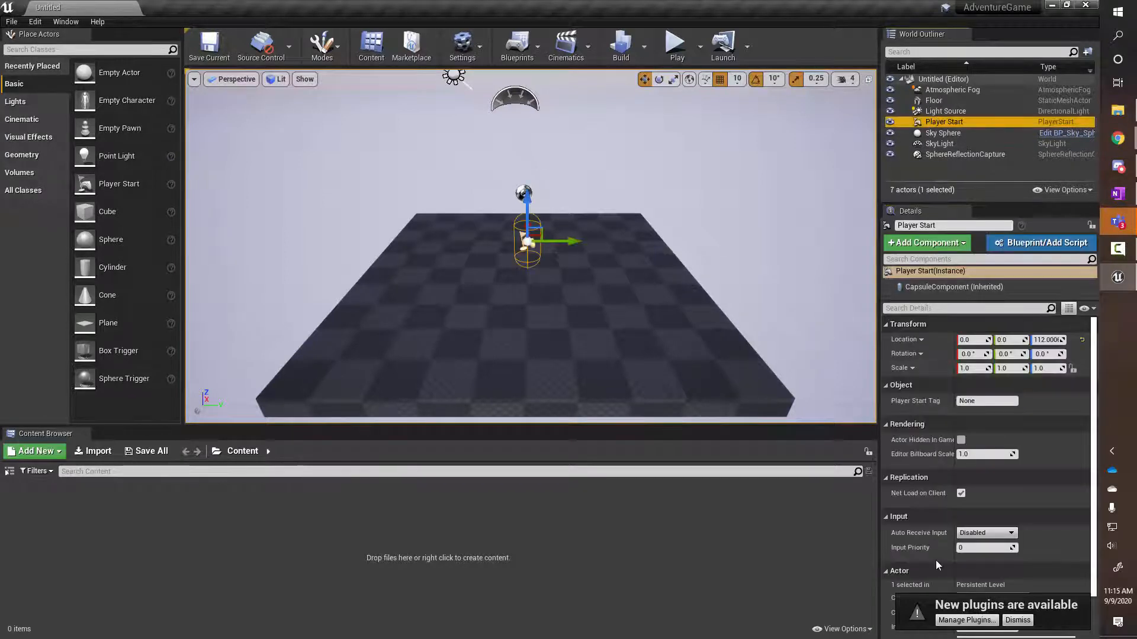
{"action": "left_click", "coordinate": [944, 132]}
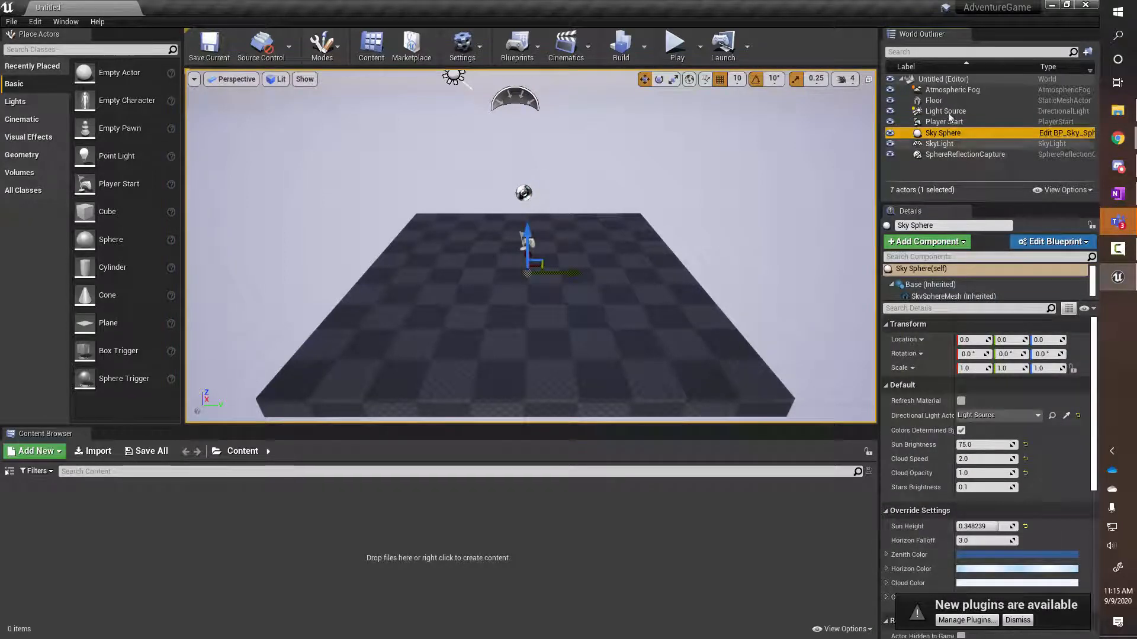
{"action": "left_click", "coordinate": [942, 110]}
{"action": "left_click", "coordinate": [938, 101]}
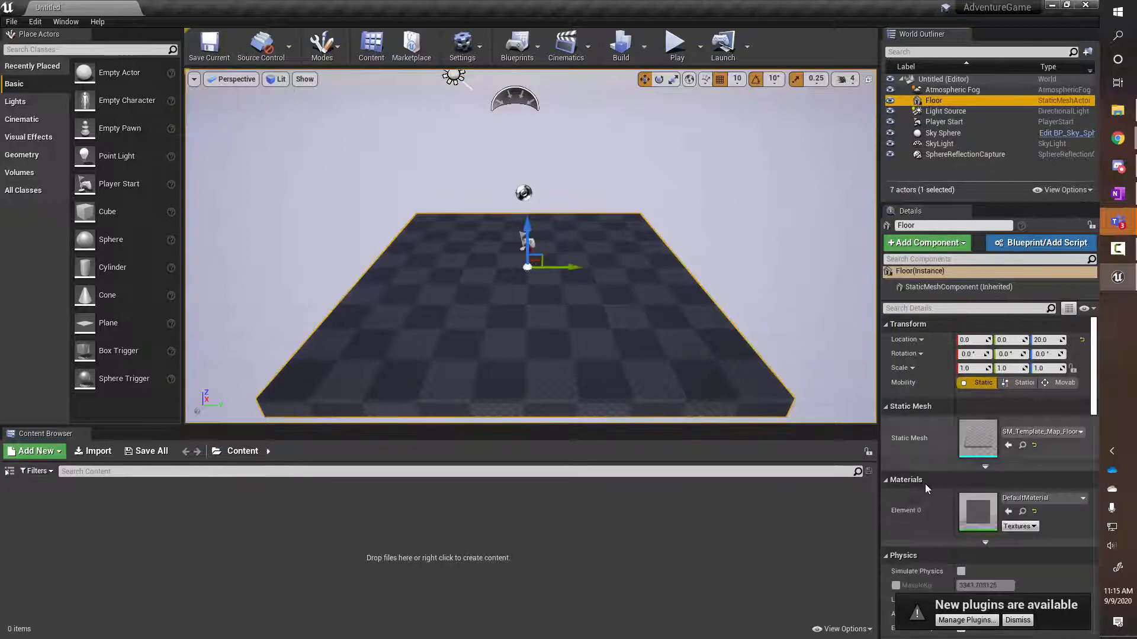
Dismiss the new-plugins notice, then select the Sky Sphere, SkyLight and checkered floor
{"action": "left_click", "coordinate": [1016, 620]}
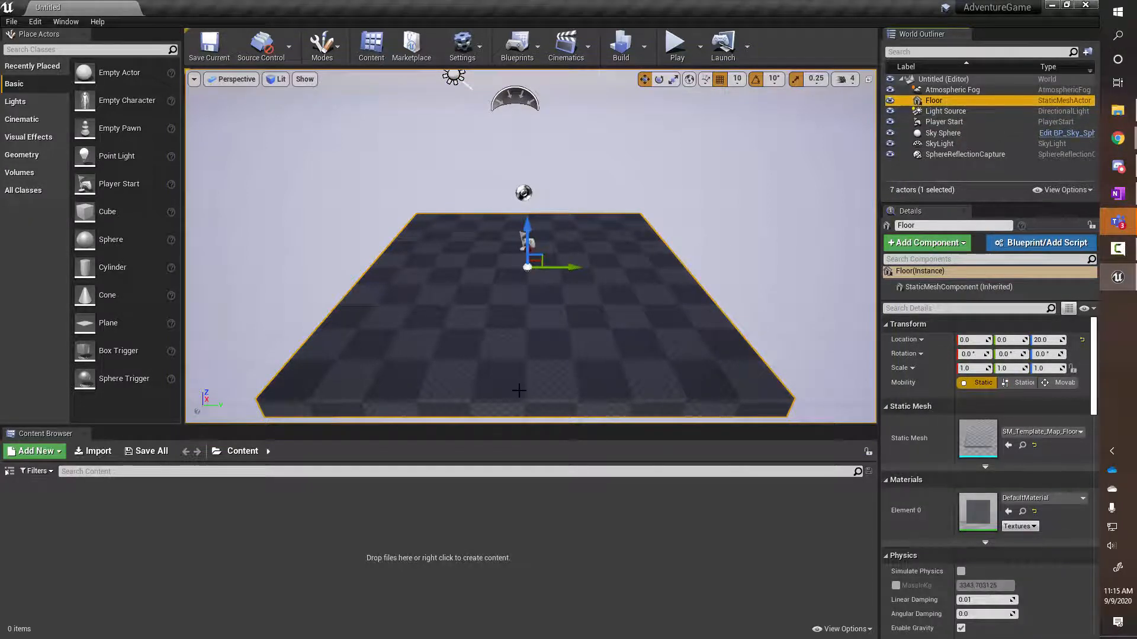
{"action": "left_click", "coordinate": [264, 291]}
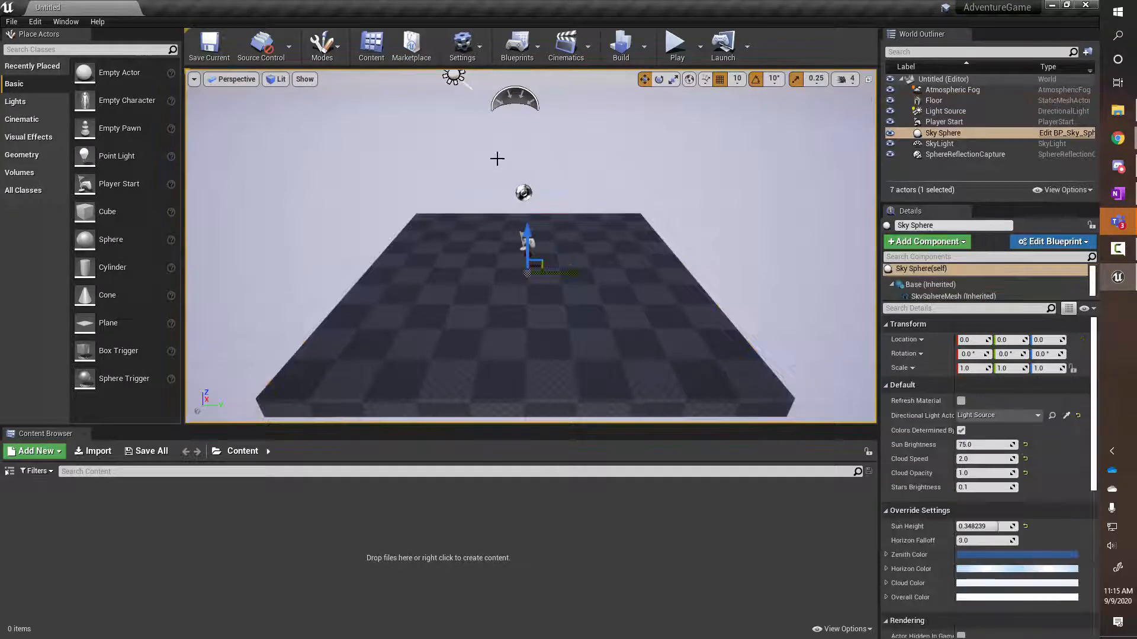
{"action": "left_click", "coordinate": [522, 99]}
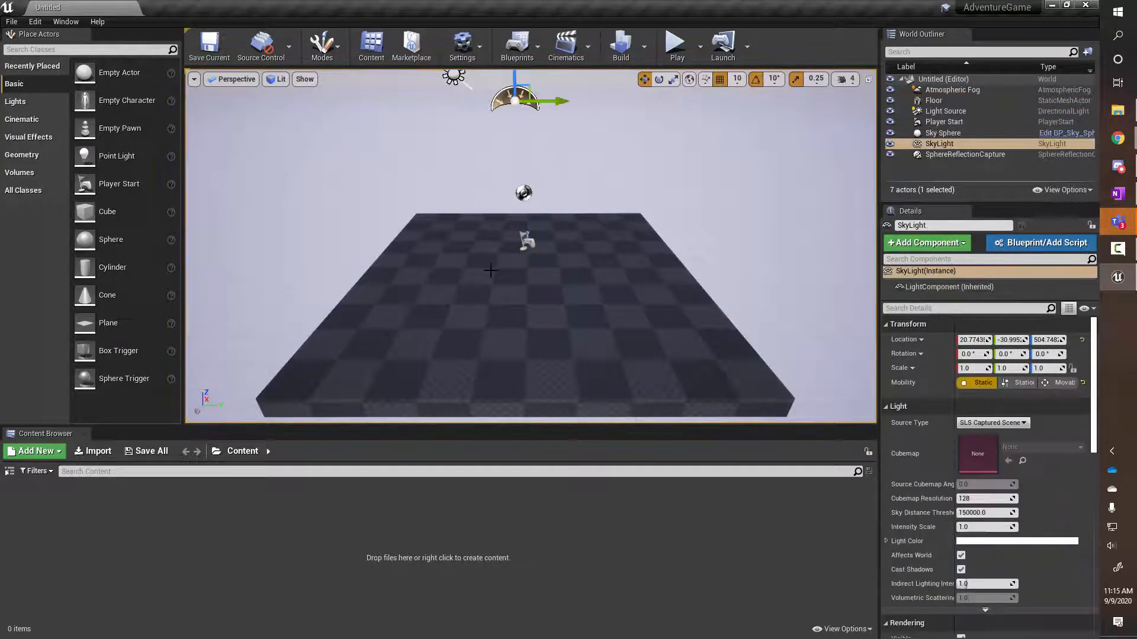
{"action": "left_click", "coordinate": [494, 270]}
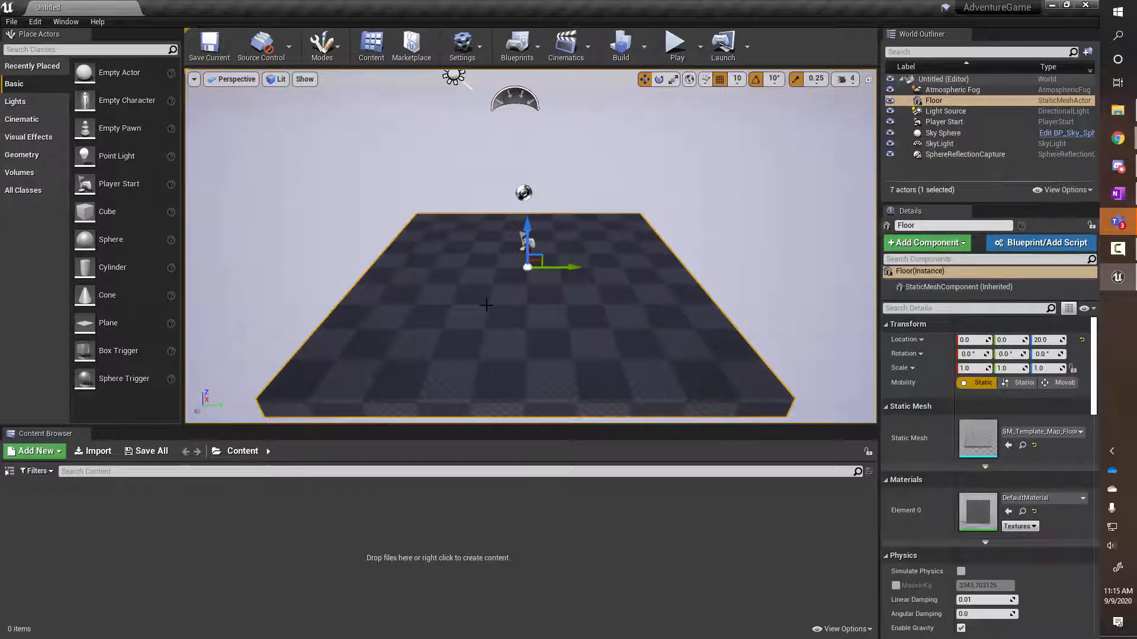
Pan, orbit and dolly the viewport camera until the whole checkered floor is visible
{"action": "mouse_move", "coordinate": [521, 312]}
{"action": "middle_mouse_down"}
{"action": "mouse_move", "coordinate": [532, 323]}
{"action": "mouse_move", "coordinate": [510, 320]}
{"action": "mouse_move", "coordinate": [522, 326]}
{"action": "mouse_move", "coordinate": [541, 312]}
{"action": "mouse_move", "coordinate": [514, 305]}
{"action": "middle_mouse_up"}
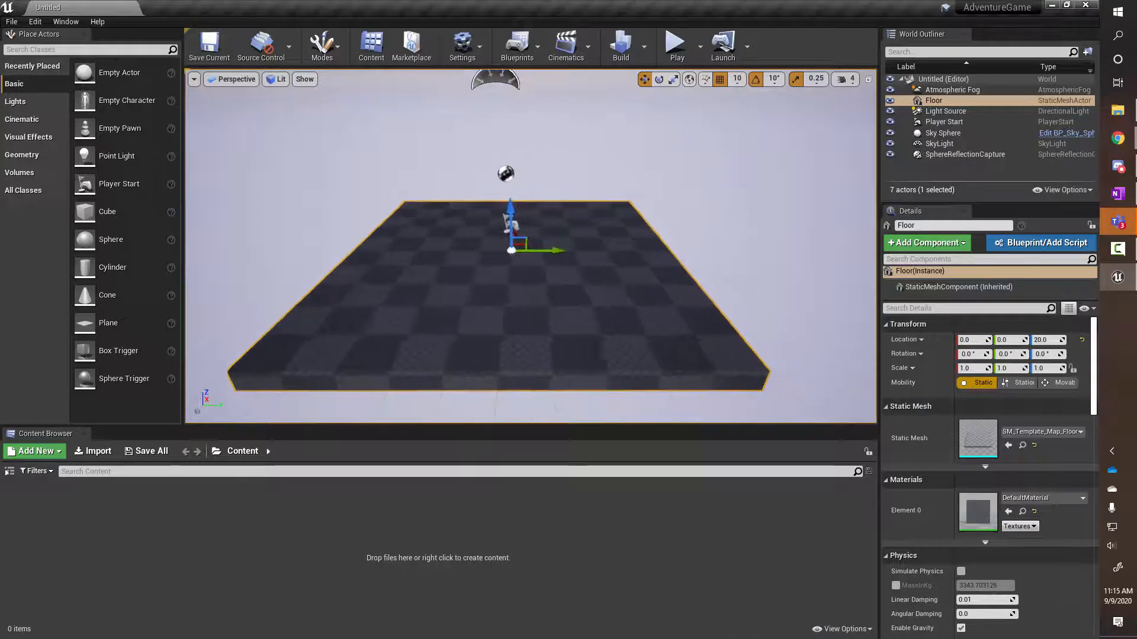
{"action": "mouse_move", "coordinate": [514, 305]}
{"action": "right_mouse_down"}
{"action": "mouse_move", "coordinate": [535, 326]}
{"action": "mouse_move", "coordinate": [514, 296]}
{"action": "mouse_move", "coordinate": [524, 304]}
{"action": "right_mouse_up"}
{"action": "key", "text": "w"}
{"action": "key", "text": "s"}
{"action": "mouse_move", "coordinate": [524, 304]}
{"action": "left_mouse_down", "text": "alt"}
{"action": "mouse_move", "coordinate": [559, 292]}
{"action": "mouse_move", "coordinate": [539, 318]}
{"action": "mouse_move", "coordinate": [530, 299]}
{"action": "mouse_move", "coordinate": [463, 313]}
{"action": "mouse_move", "coordinate": [485, 279]}
{"action": "mouse_move", "coordinate": [494, 315]}
{"action": "mouse_move", "coordinate": [540, 299]}
{"action": "left_mouse_up", "text": "alt"}
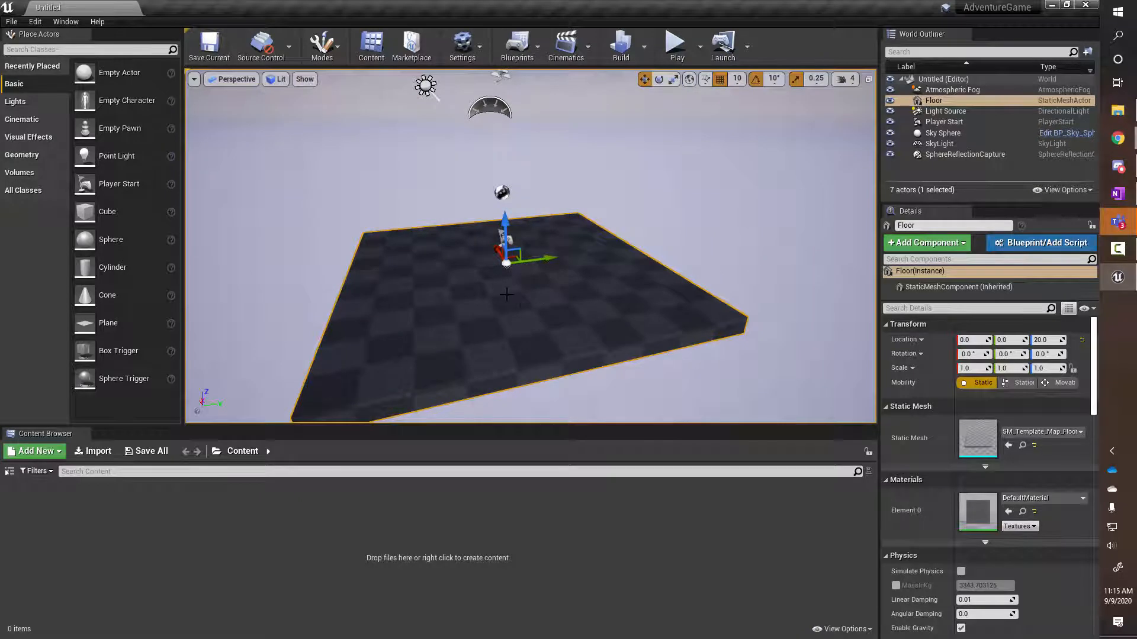
{"action": "mouse_move", "coordinate": [520, 300]}
{"action": "middle_mouse_down"}
{"action": "mouse_move", "coordinate": [553, 301]}
{"action": "mouse_move", "coordinate": [490, 321]}
{"action": "mouse_move", "coordinate": [562, 313]}
{"action": "mouse_move", "coordinate": [475, 312]}
{"action": "mouse_move", "coordinate": [564, 329]}
{"action": "mouse_move", "coordinate": [488, 319]}
{"action": "mouse_move", "coordinate": [517, 301]}
{"action": "mouse_move", "coordinate": [512, 319]}
{"action": "mouse_move", "coordinate": [488, 302]}
{"action": "mouse_move", "coordinate": [524, 302]}
{"action": "middle_mouse_up"}
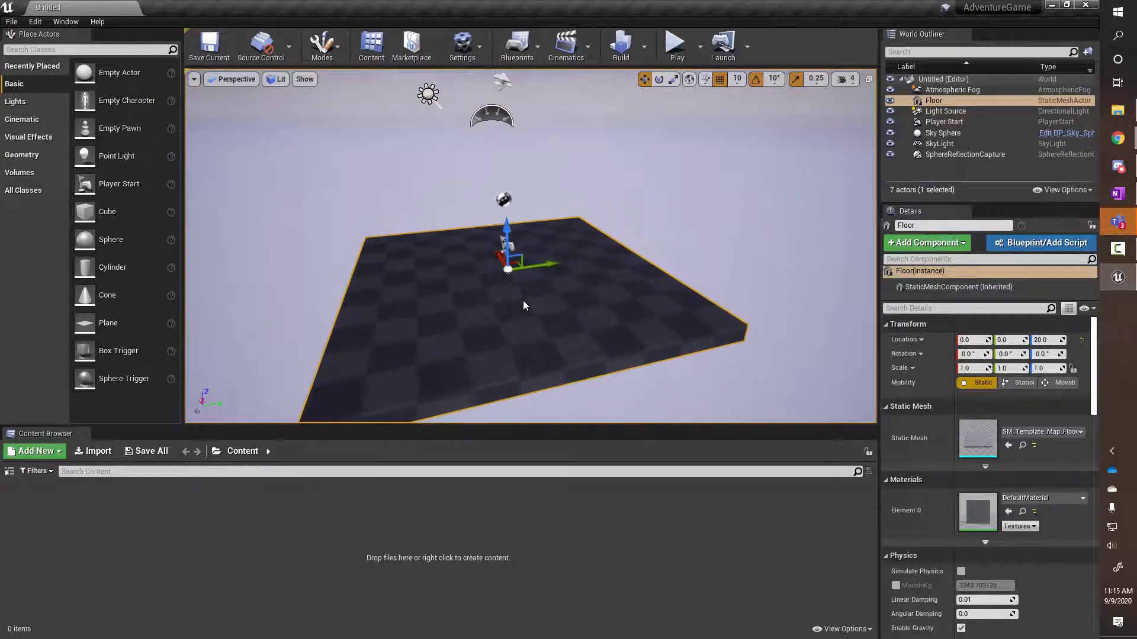
{"action": "mouse_move", "coordinate": [523, 305]}
{"action": "right_mouse_down", "text": "alt"}
{"action": "mouse_move", "coordinate": [530, 298]}
{"action": "mouse_move", "coordinate": [478, 350]}
{"action": "mouse_move", "coordinate": [535, 304]}
{"action": "right_mouse_up", "text": "alt"}
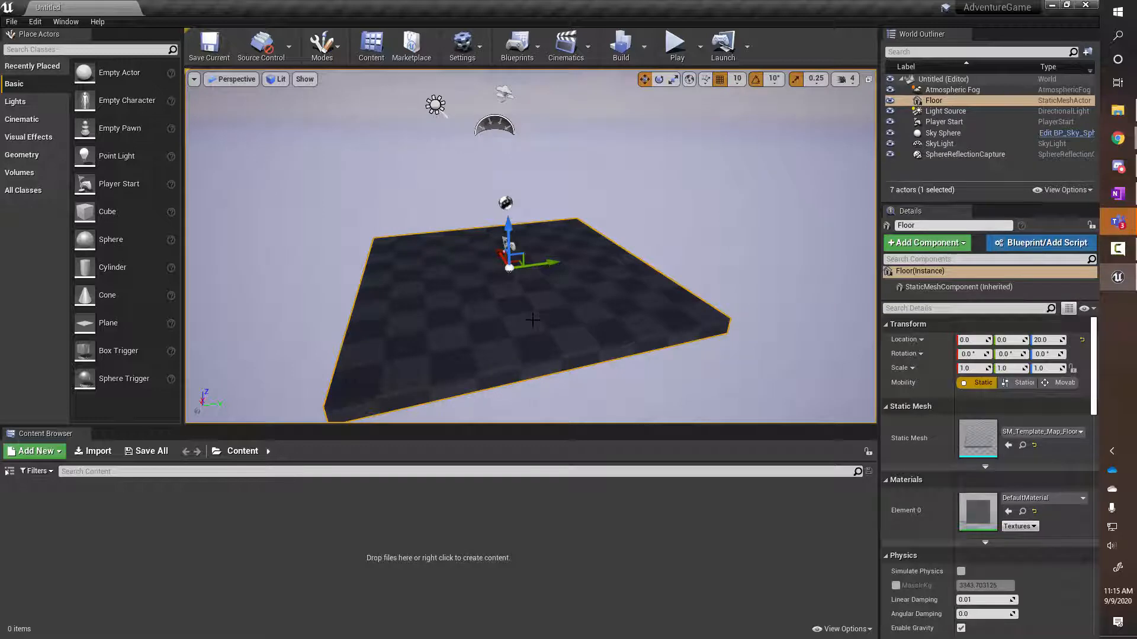
{"action": "mouse_move", "coordinate": [533, 310]}
{"action": "right_mouse_down"}
{"action": "mouse_move", "coordinate": [542, 308]}
{"action": "mouse_move", "coordinate": [531, 309]}
{"action": "mouse_move", "coordinate": [534, 329]}
{"action": "right_mouse_up"}
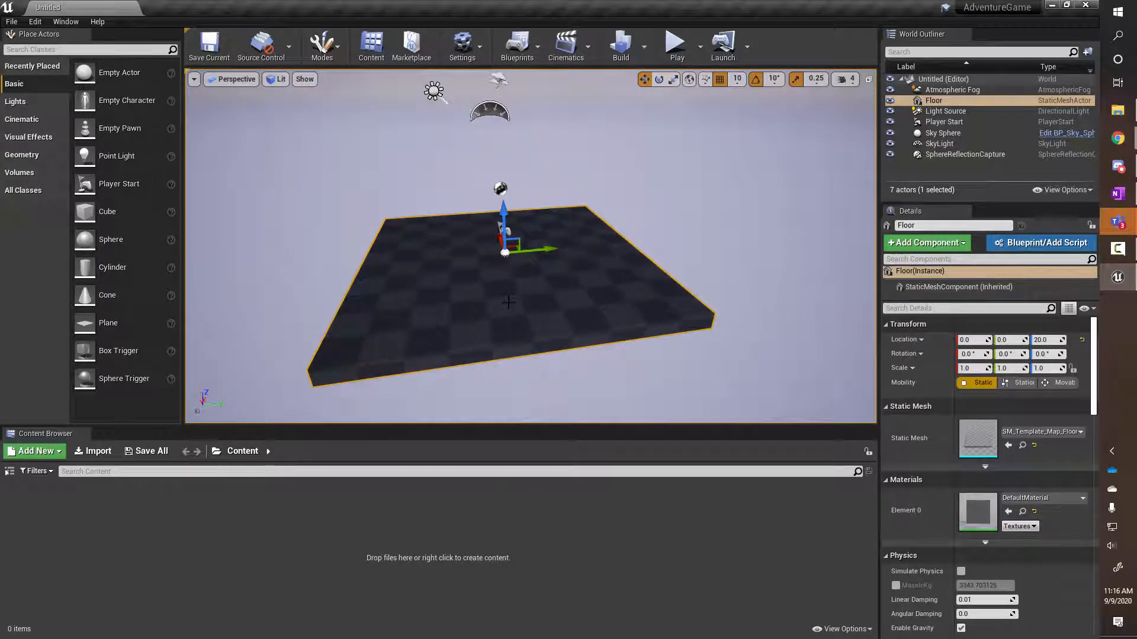
Fly the camera forward, back, up, down and sideways with W/A/S/D/Q/E to frame the floor
{"action": "right_click_drag", "start_coordinate": [509, 303], "coordinate": [598, 294]}
{"action": "key", "text": "s"}
{"action": "key", "text": "w"}
{"action": "key", "text": "w"}
{"action": "key", "text": "d"}
{"action": "key", "text": "w"}
{"action": "key", "text": "s"}
{"action": "key", "text": "q"}
{"action": "key", "text": "e"}
{"action": "key", "text": "q"}
{"action": "key", "text": "a"}
{"action": "key", "text": "d"}
{"action": "key", "text": "a"}
{"action": "key", "text": "q"}
{"action": "key", "text": "s"}
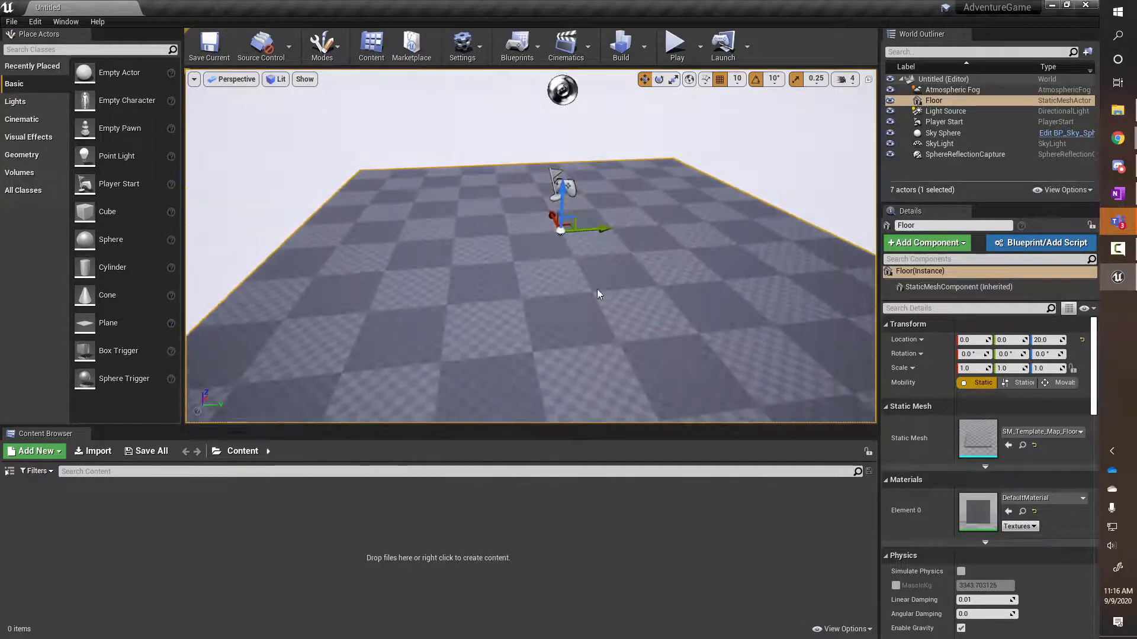
Turn the camera and circle around the Player Start on the floor
{"action": "middle_click_drag", "start_coordinate": [597, 294], "coordinate": [637, 247]}
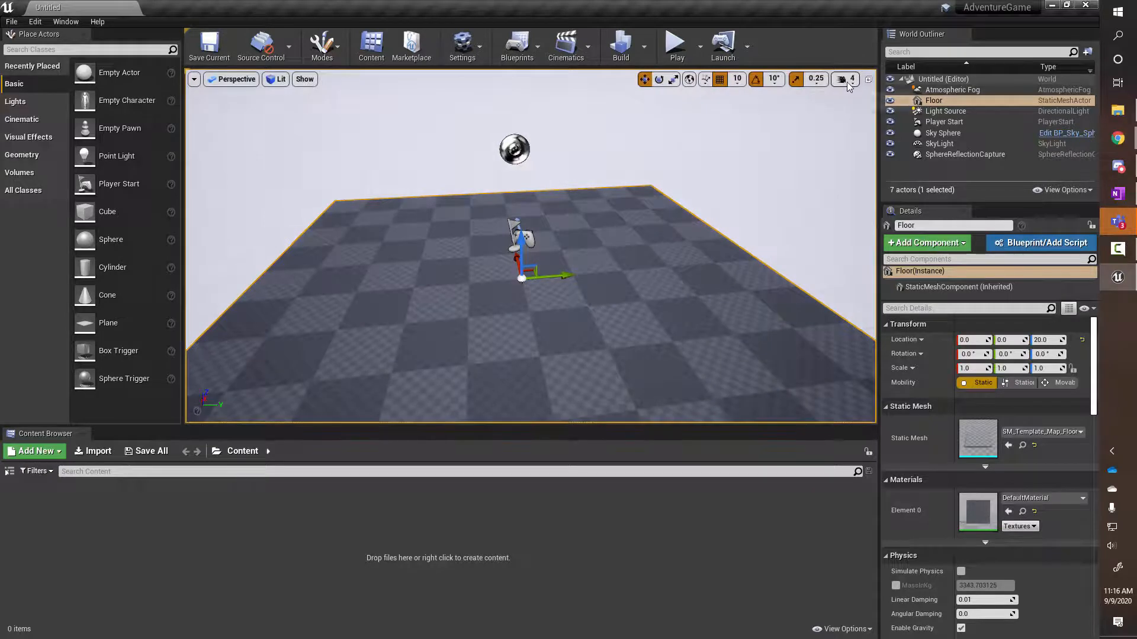
{"action": "right_click_drag", "start_coordinate": [654, 203], "coordinate": [675, 227]}
{"action": "key", "text": "w"}
{"action": "key", "text": "s"}
{"action": "key", "text": "w"}
{"action": "key", "text": "s"}
{"action": "key", "text": "a"}
Lower the camera speed from 4 to 3 and keep flying around the Player Start
{"action": "left_click", "coordinate": [851, 85]}
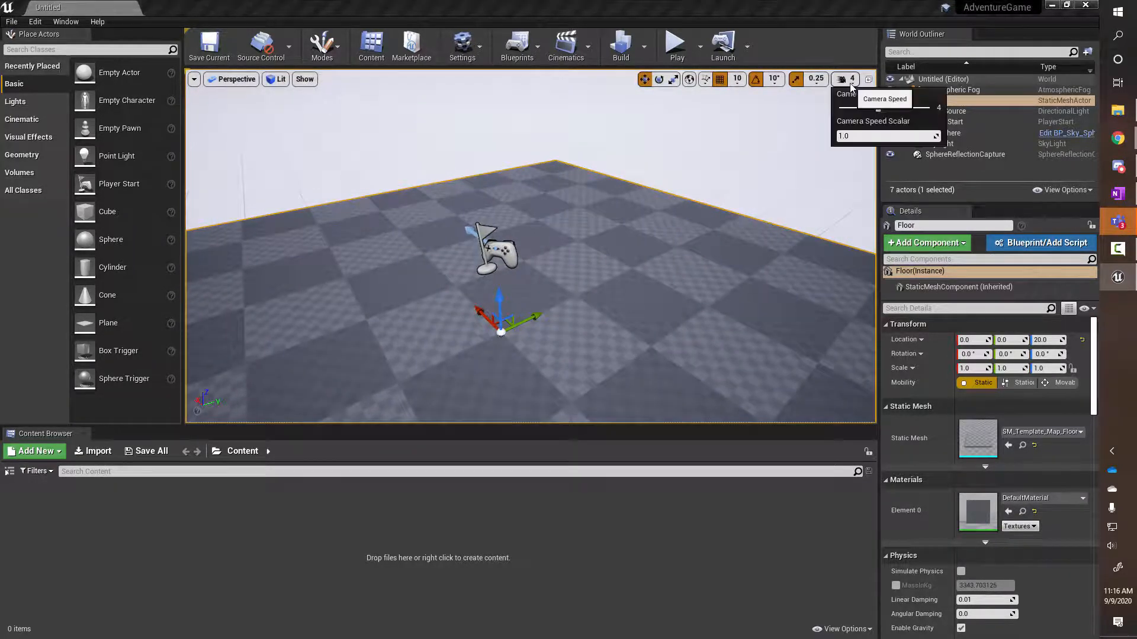
{"action": "right_click_drag", "start_coordinate": [681, 237], "coordinate": [631, 296]}
{"action": "key", "text": "d"}
{"action": "key", "text": "w"}
{"action": "key", "text": "a"}
{"action": "key", "text": "d"}
{"action": "key", "text": "a"}
{"action": "key", "text": "s"}
{"action": "key", "text": "s"}
{"action": "key", "text": "s"}
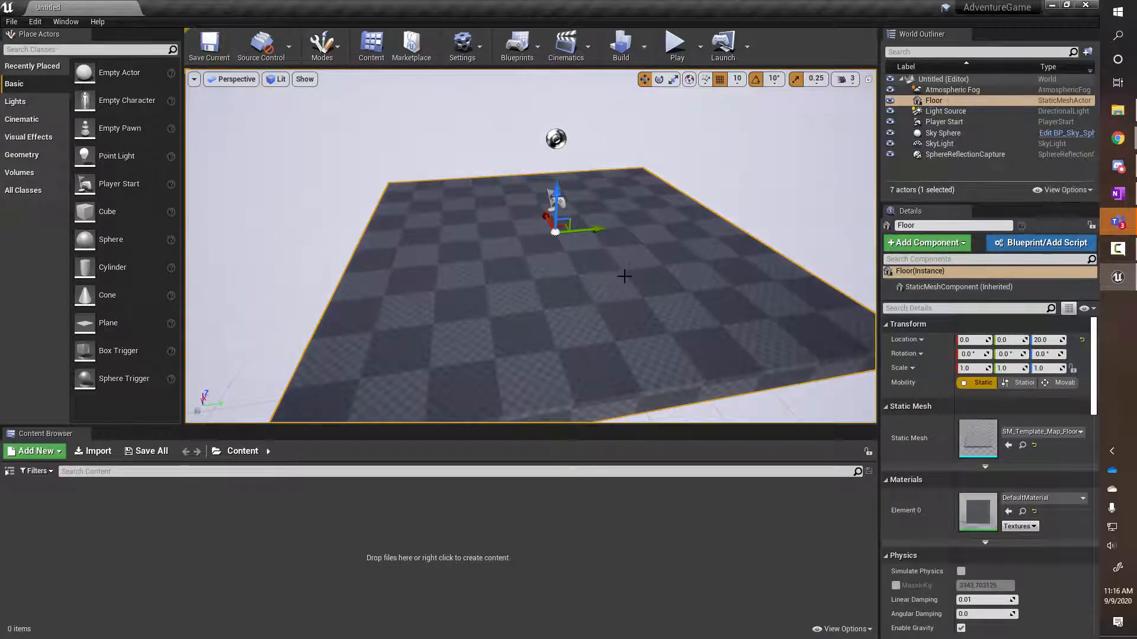